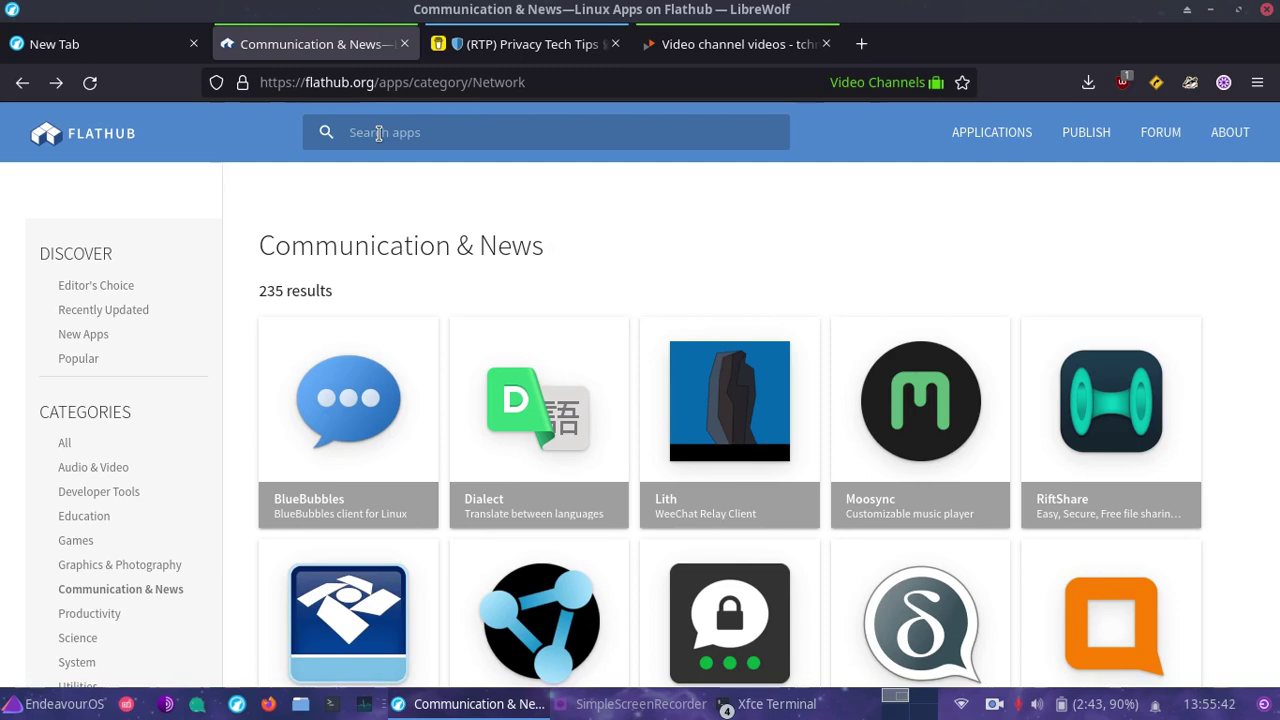
Step: Browse the RTP Privacy & Tech Tips posts on Buy Me a Coffee, then switch to the tube.tchncs.de video channel
left_click(526, 52)
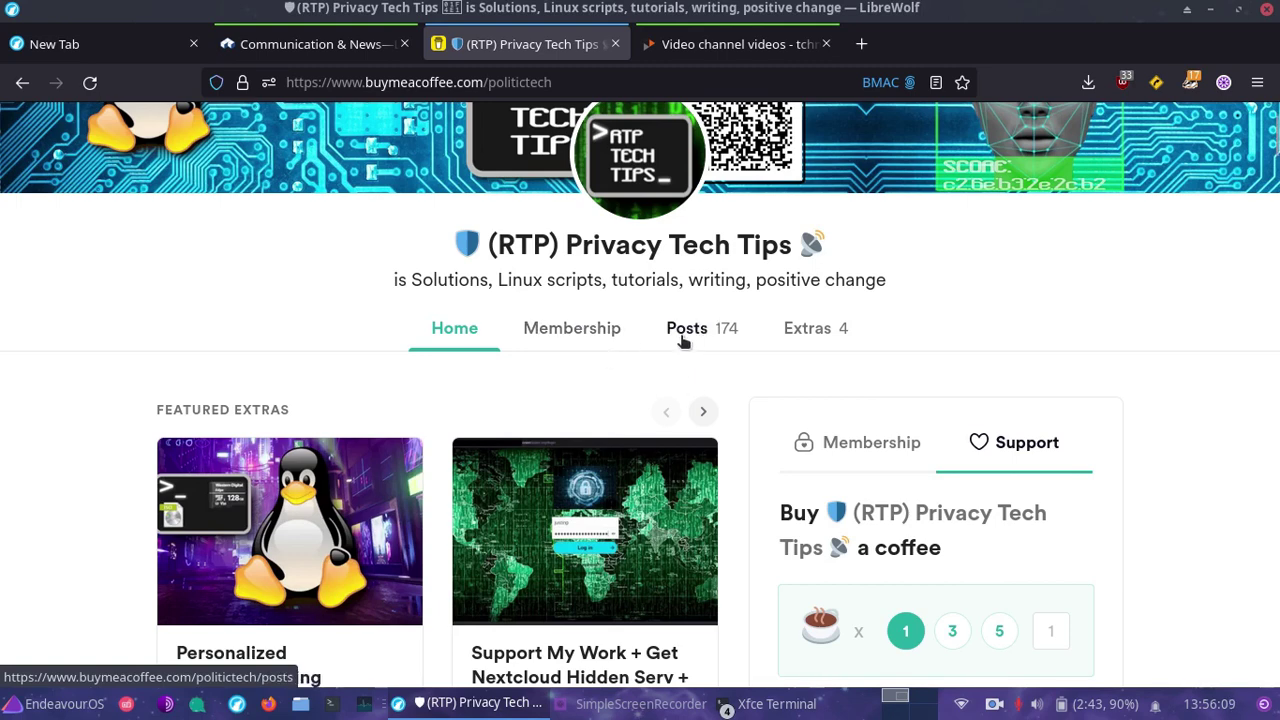
left_click(688, 331)
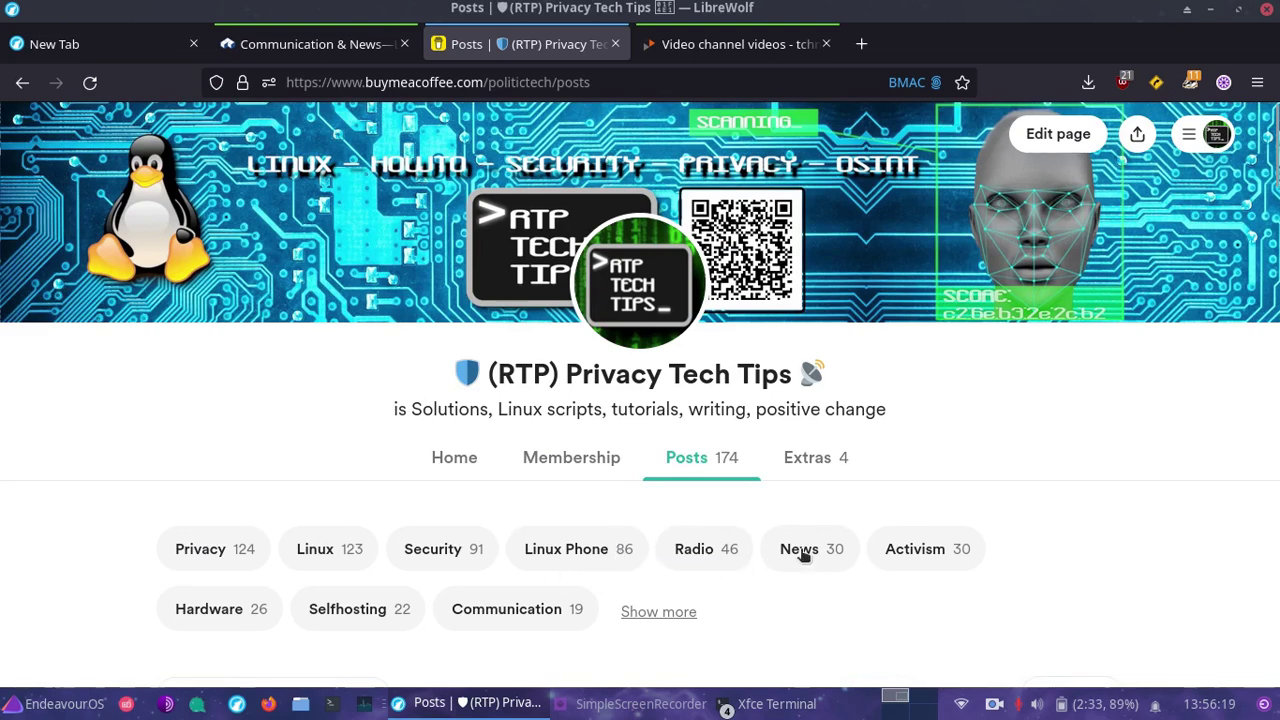
scroll(680, 600, "down", 3)
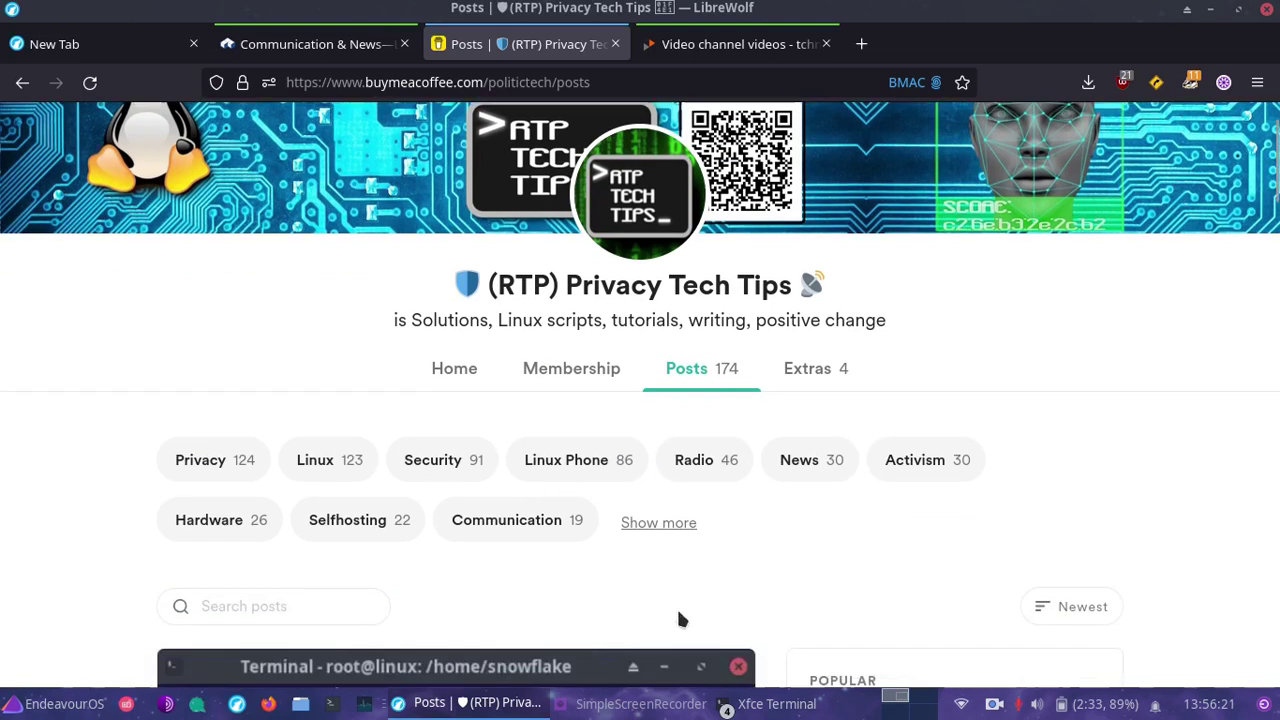
left_click(320, 575)
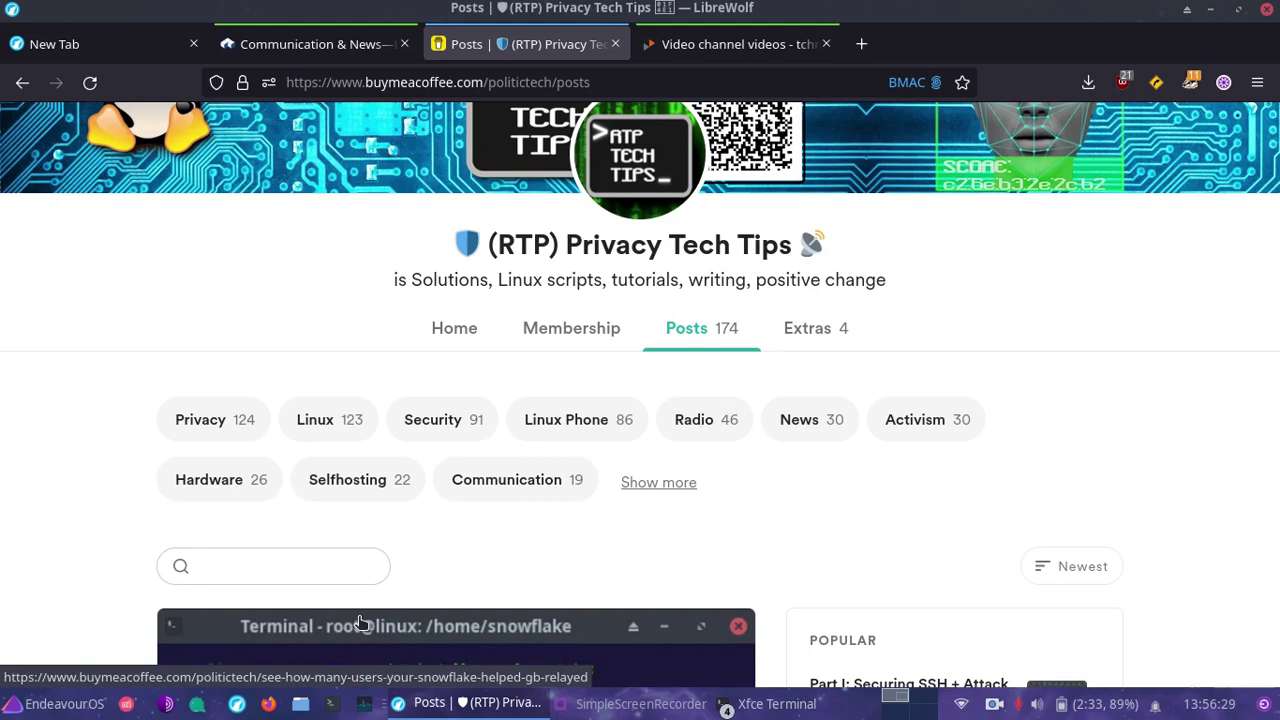
left_click(452, 327)
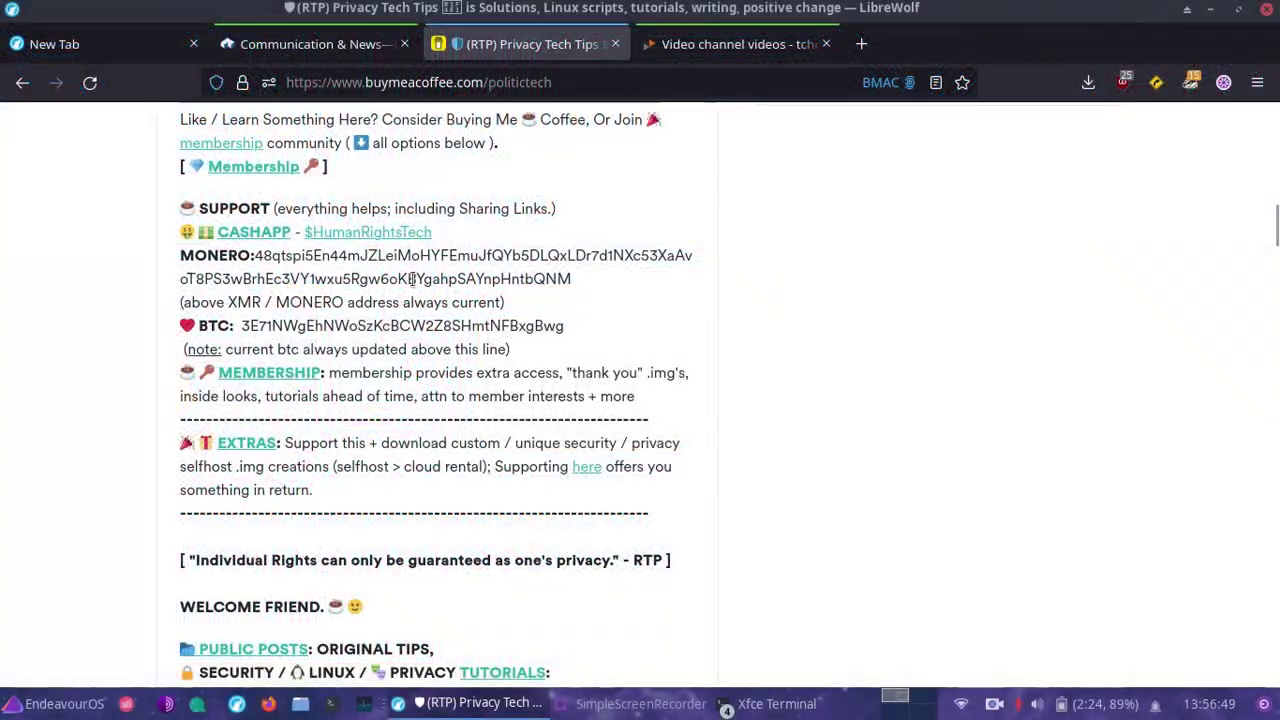
scroll(385, 281, "up", 1)
scroll(385, 281, "up", 10)
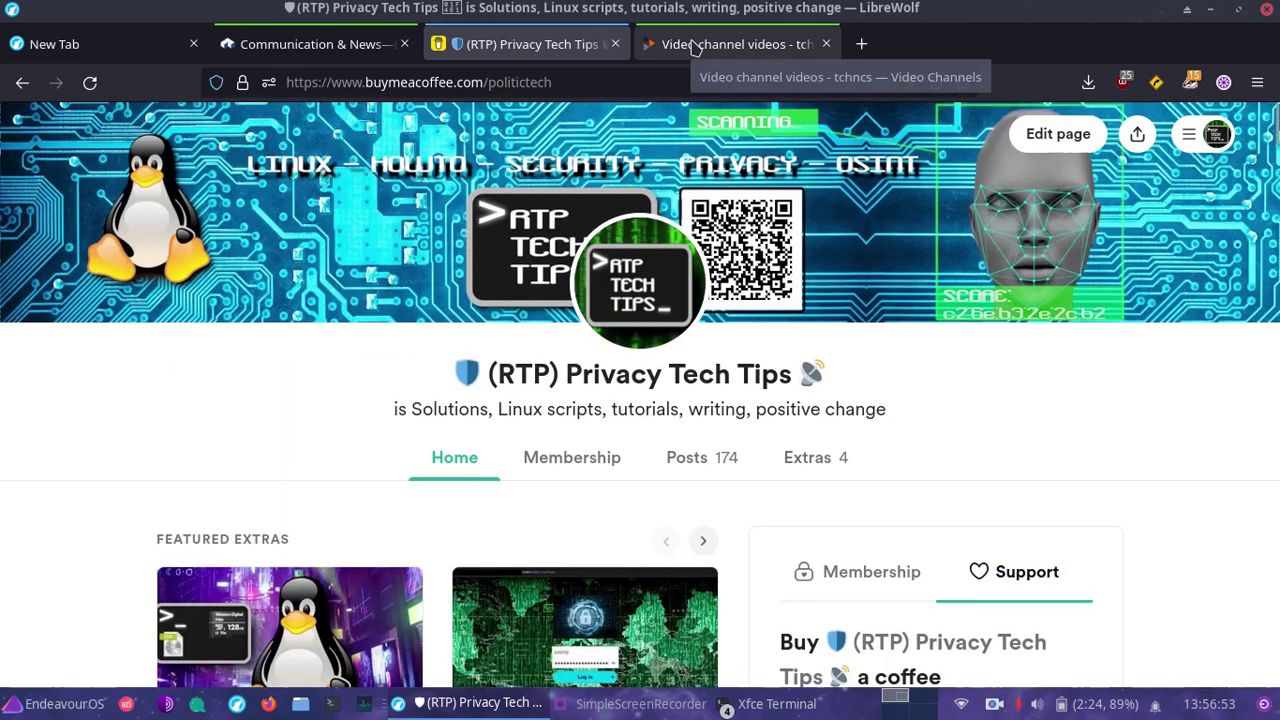
left_click(697, 45)
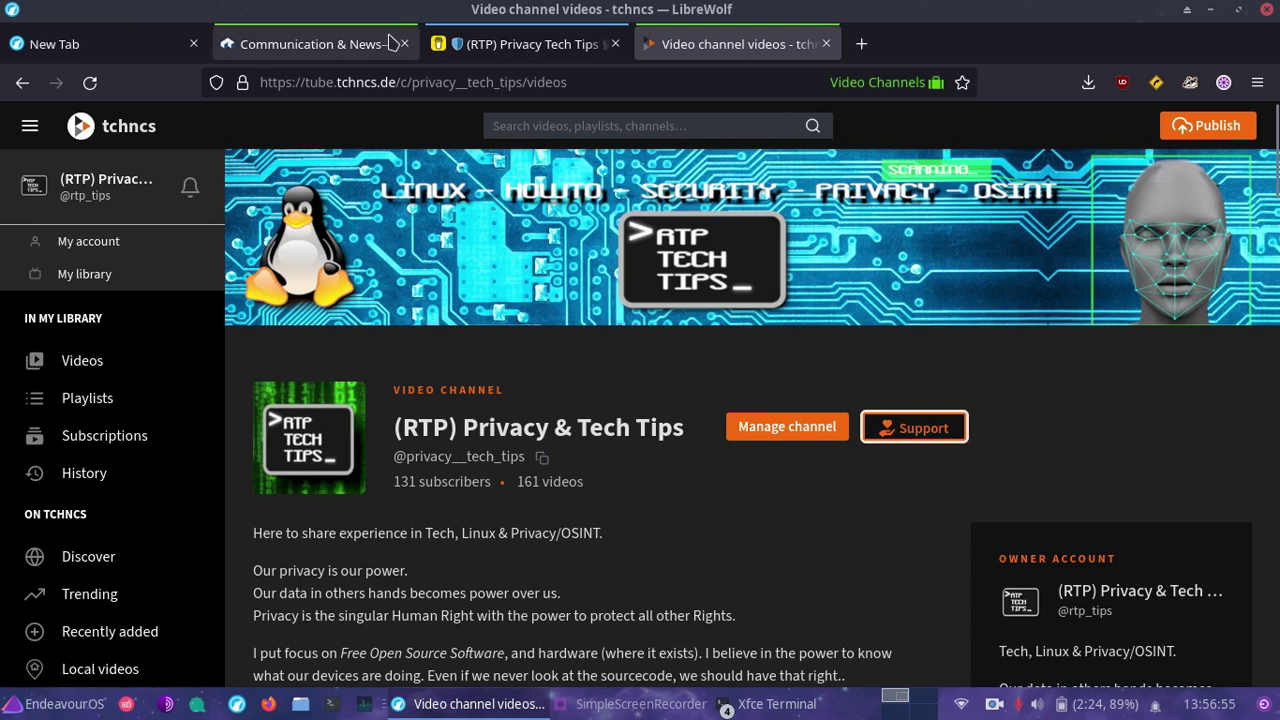
Step: Go back to Flathub's Communication & News listing and scroll through its app cards
left_click(338, 42)
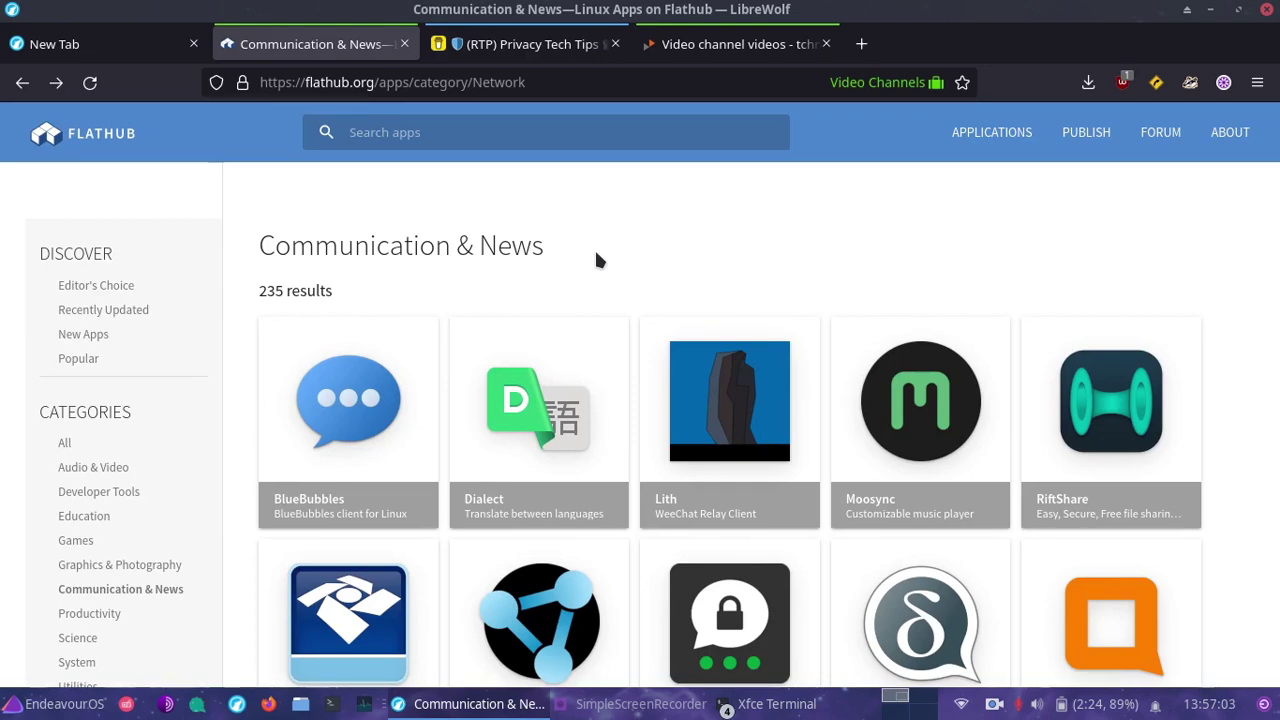
scroll(594, 247, "down", 3)
scroll(730, 400, "down", 1)
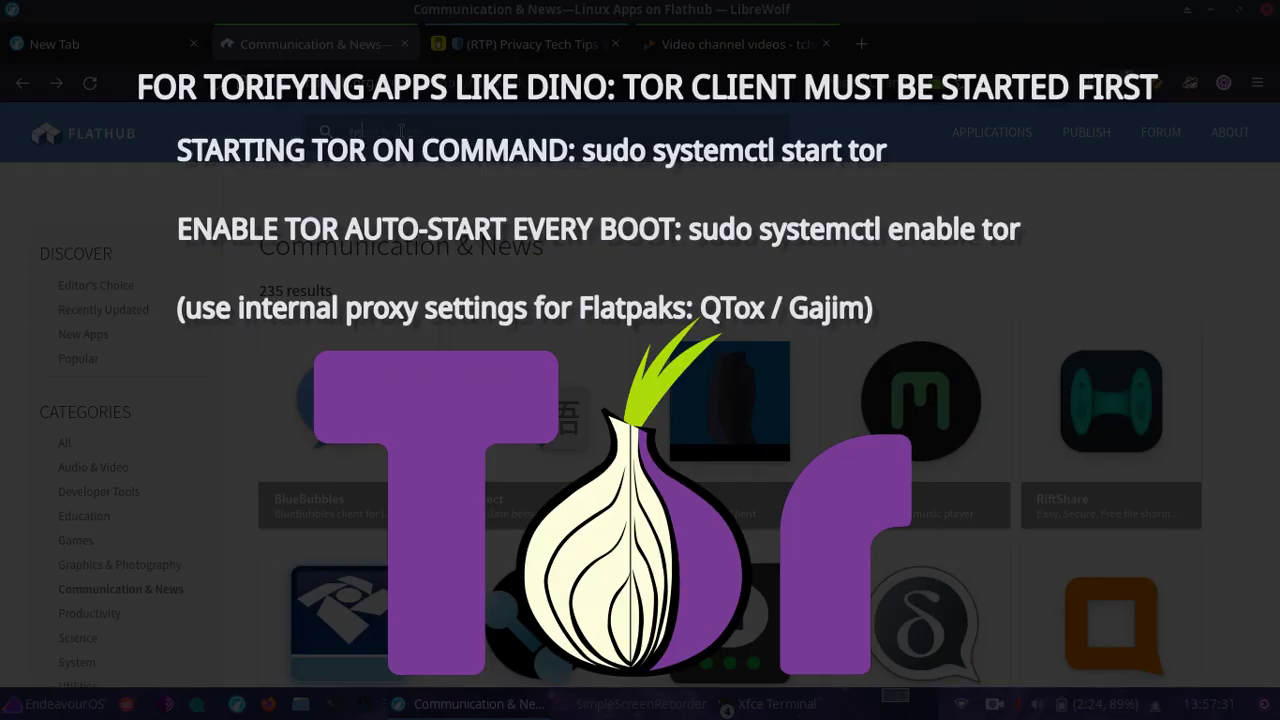
Step: Search Flathub for 'tox' to reach the qTox app
key("Return")
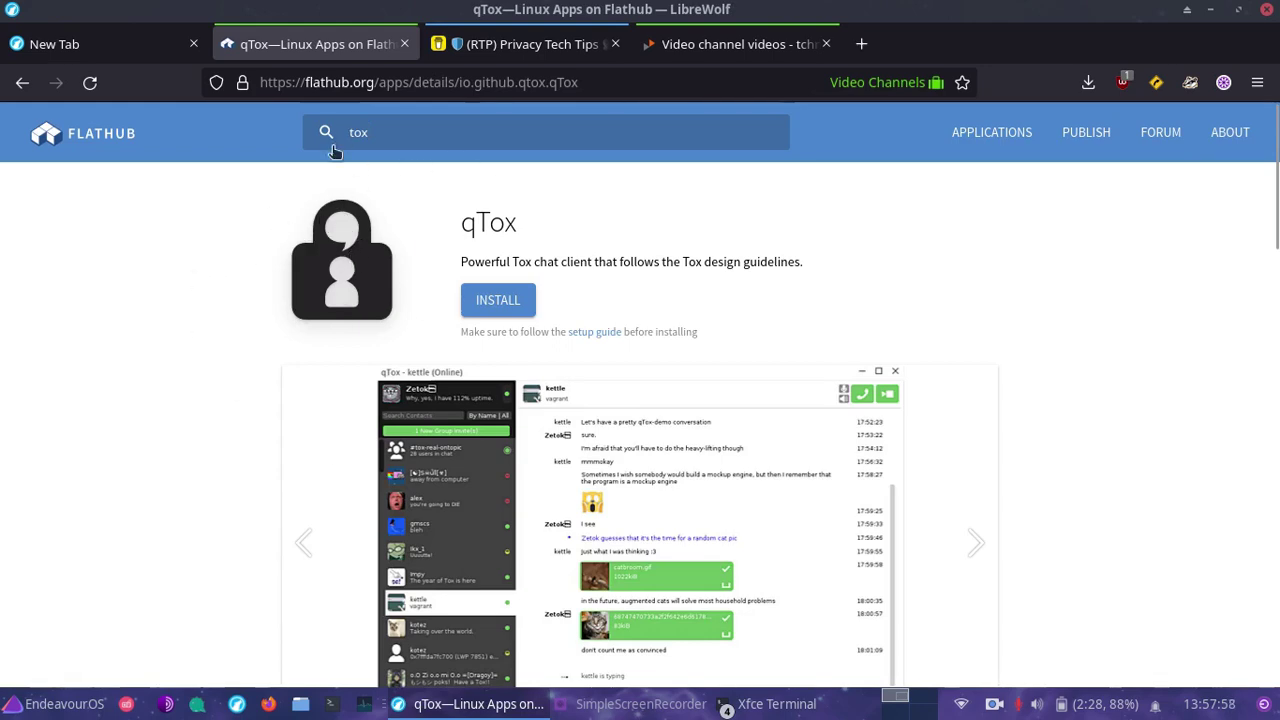
Step: Scroll to qTox's command-line instructions and highlight the flatpak install flathub io.github.qtox.qTox command
scroll(380, 206, "down", 8)
scroll(290, 293, "down", 8)
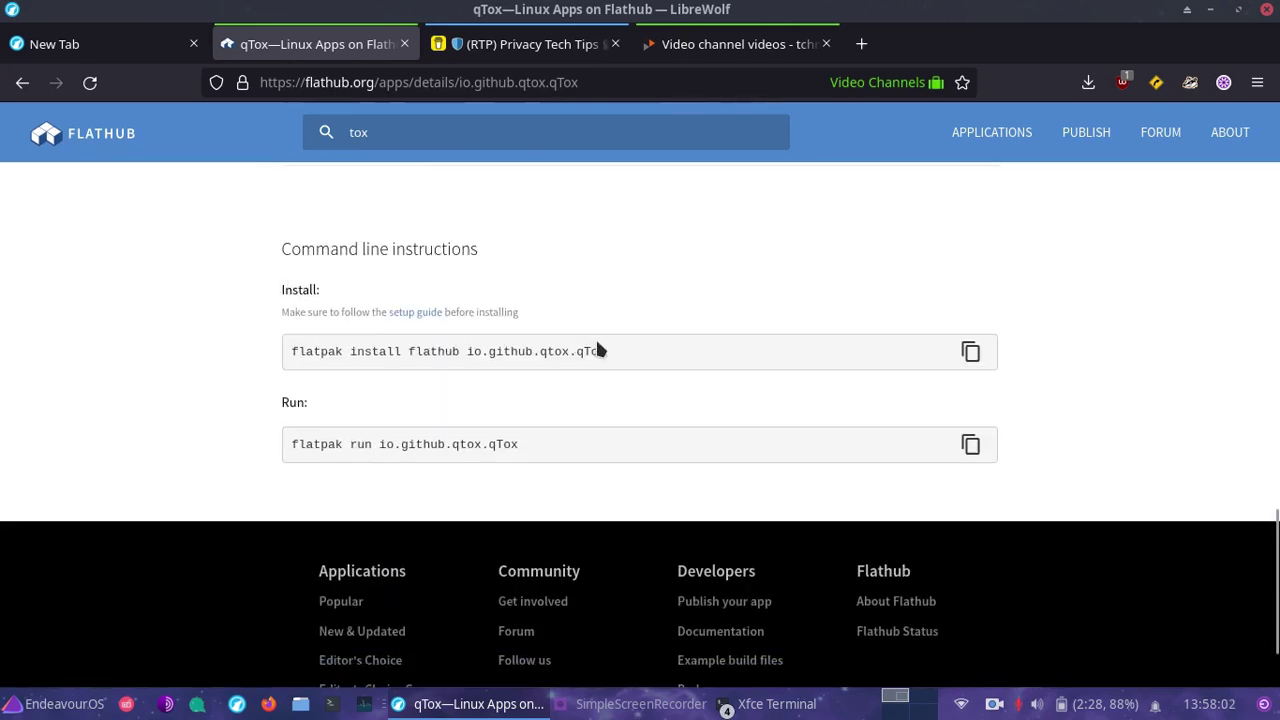
left_click_drag(291, 351, 598, 352)
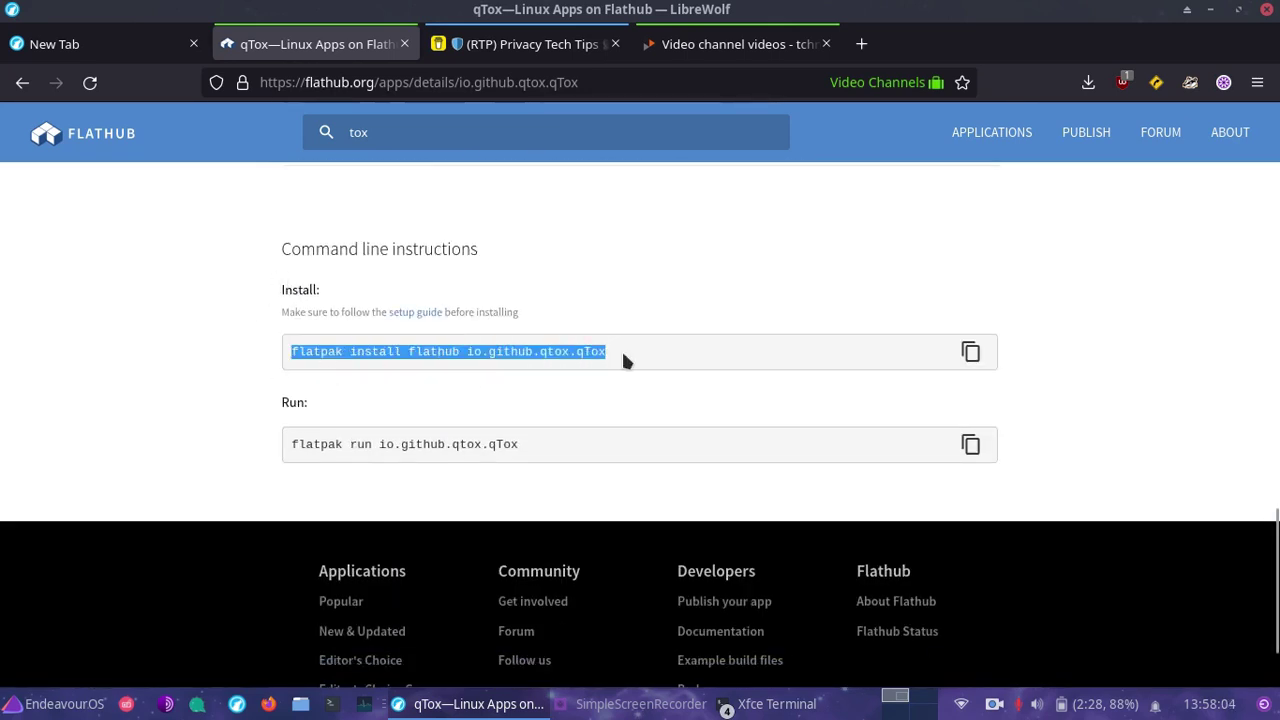
left_click(623, 354)
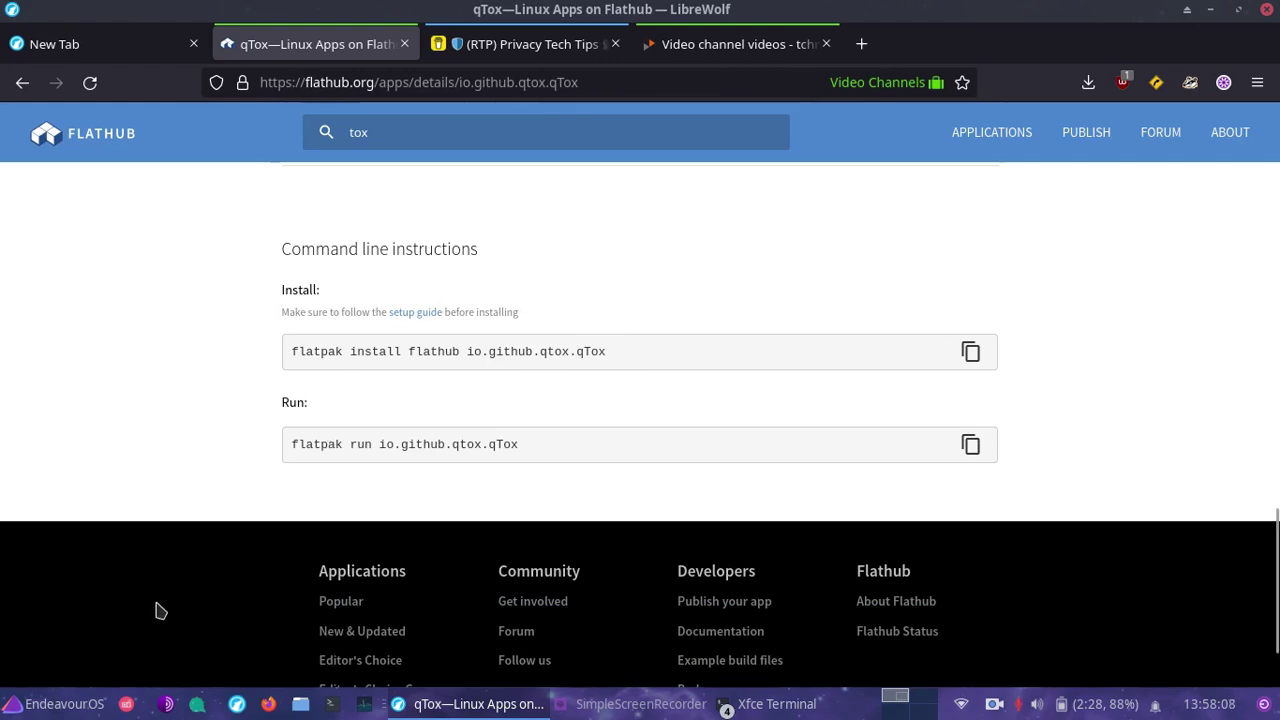
Step: Launch Flatseal from the Whisker Menu, view qTox's sandbox permissions, then list the terminal windows
left_click(90, 704)
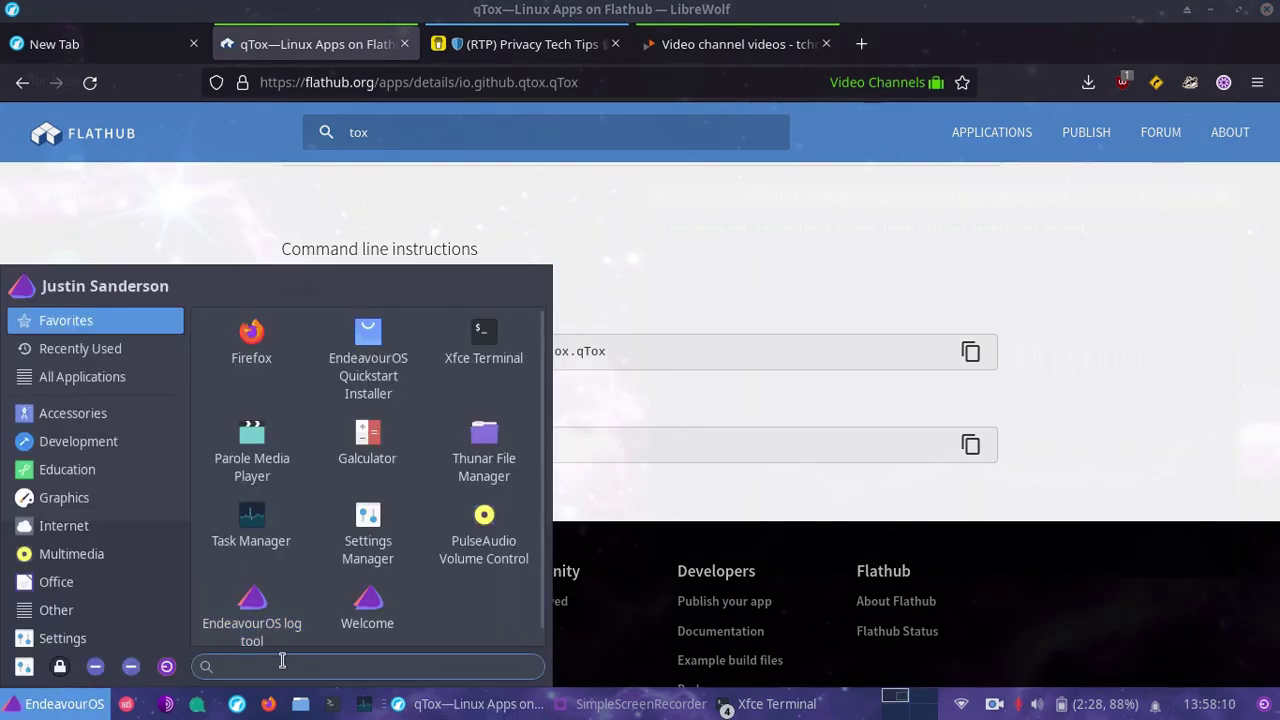
type("flatseal")
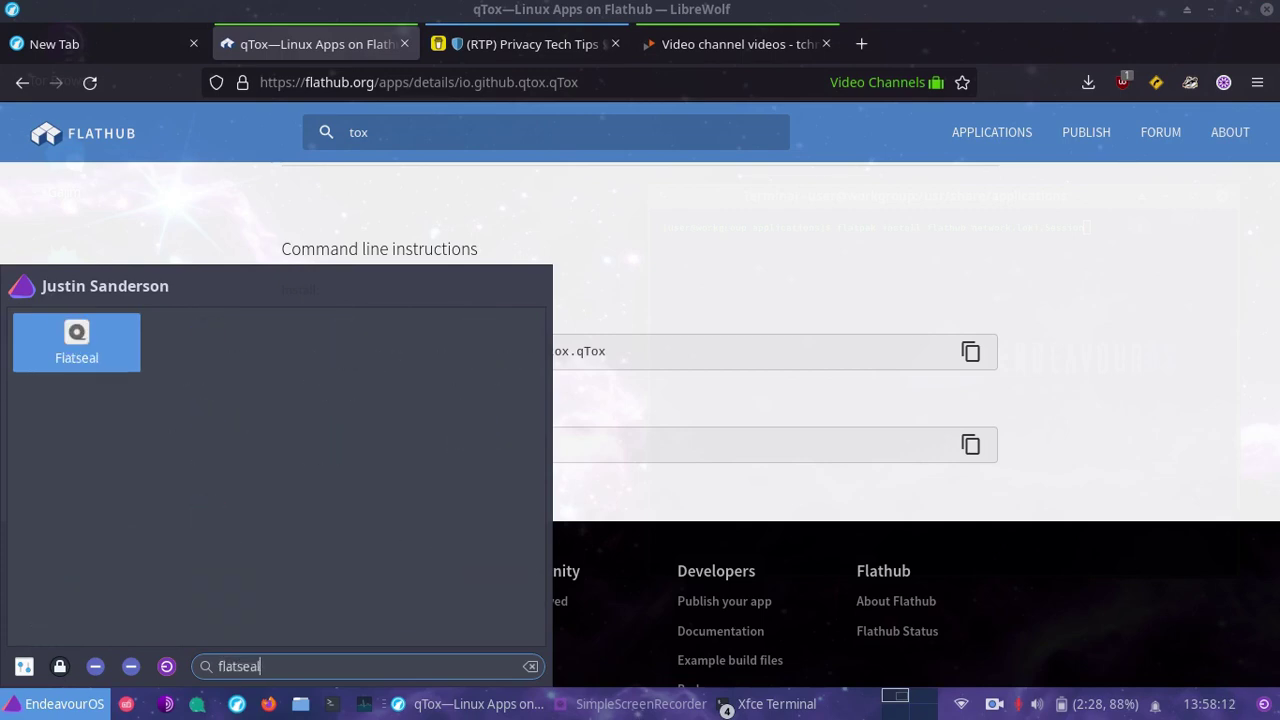
left_click(78, 337)
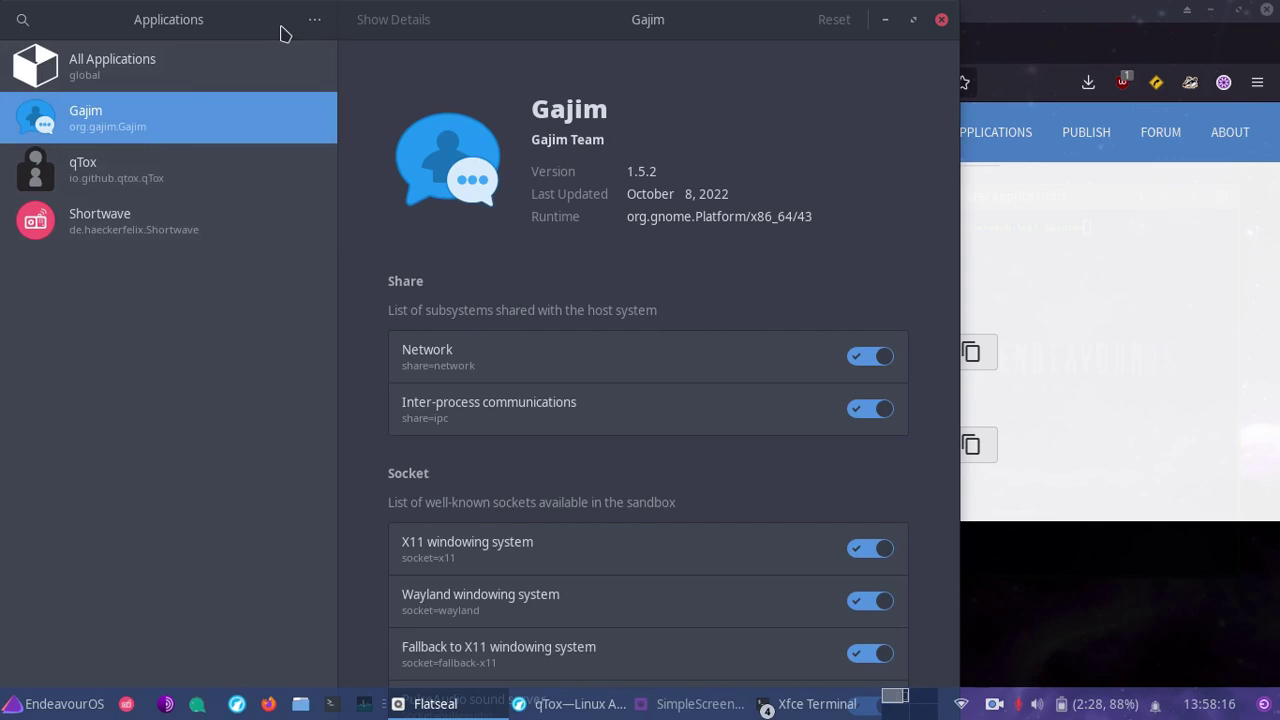
left_click(145, 155)
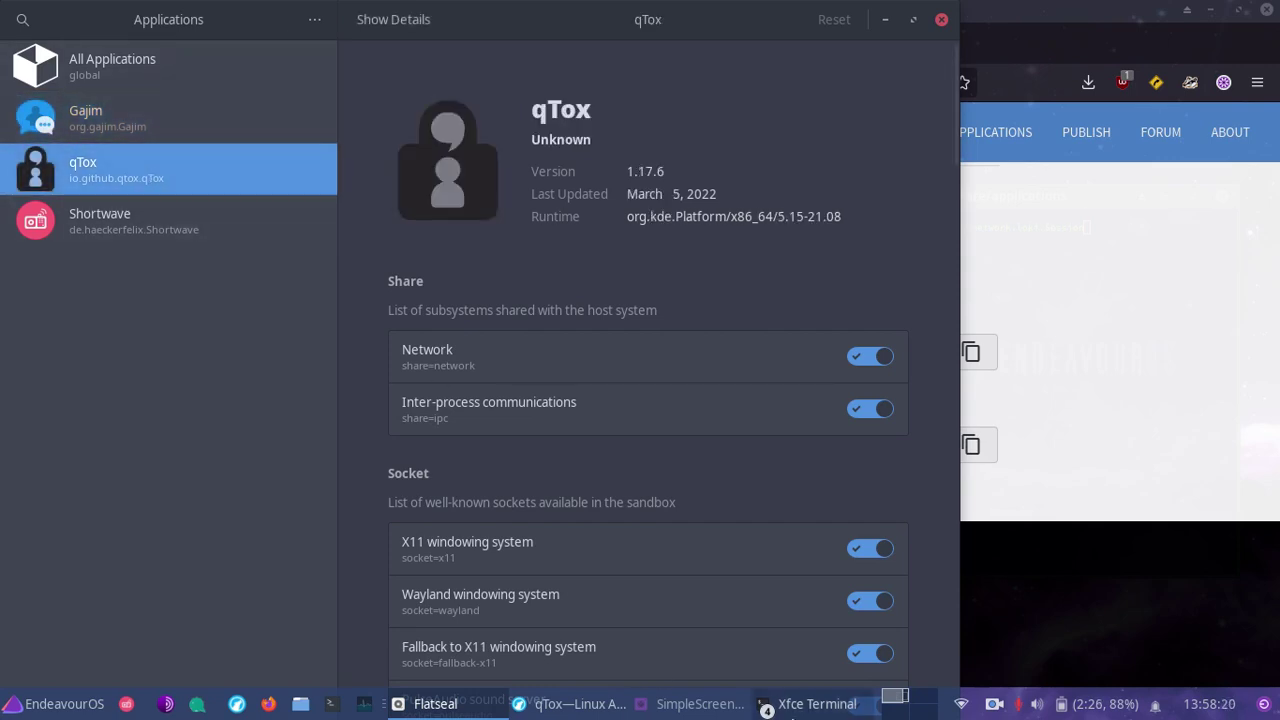
left_click(810, 704)
Step: Install network.loki.Session from Flathub with flatpak, answering Y to both prompts
left_click(812, 556)
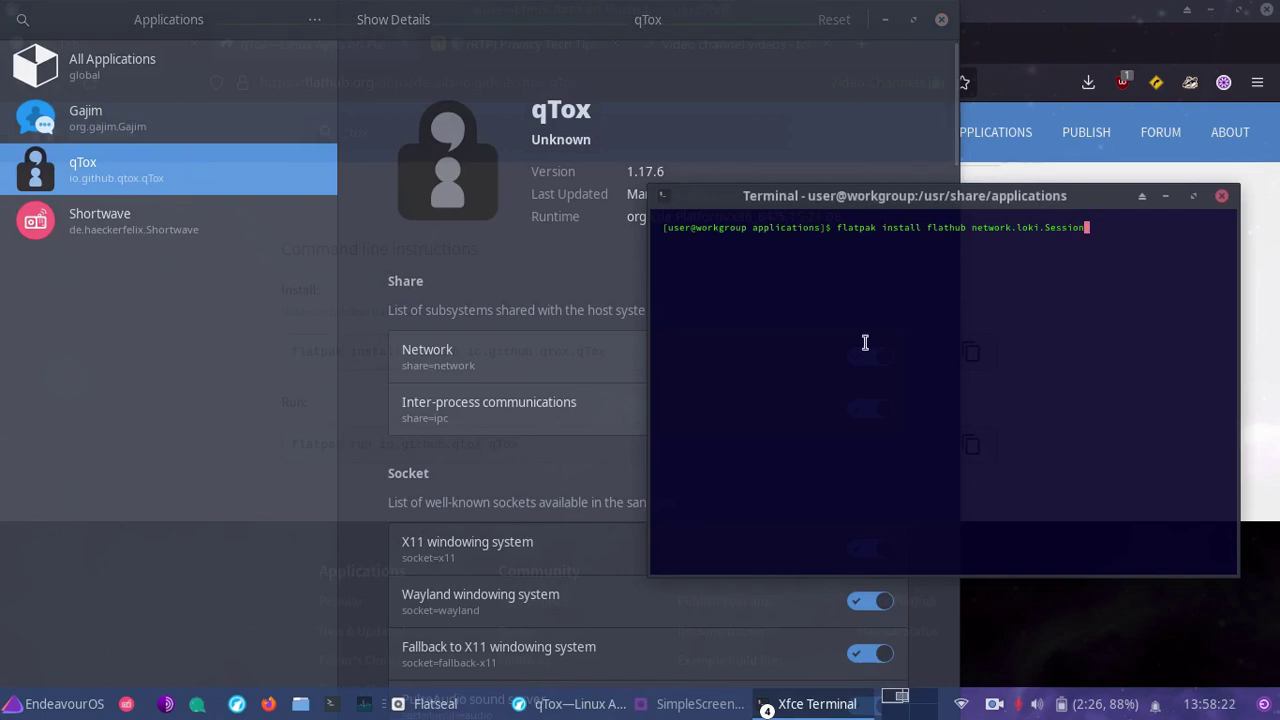
key("Return")
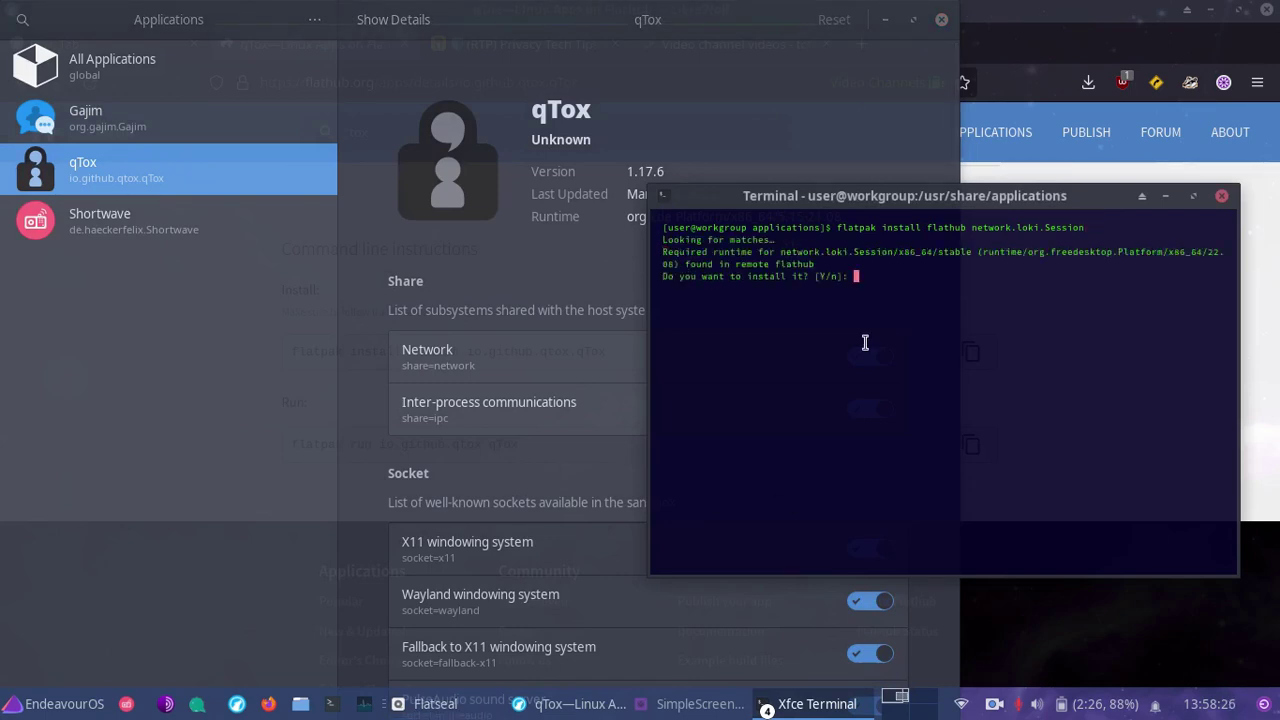
type("y")
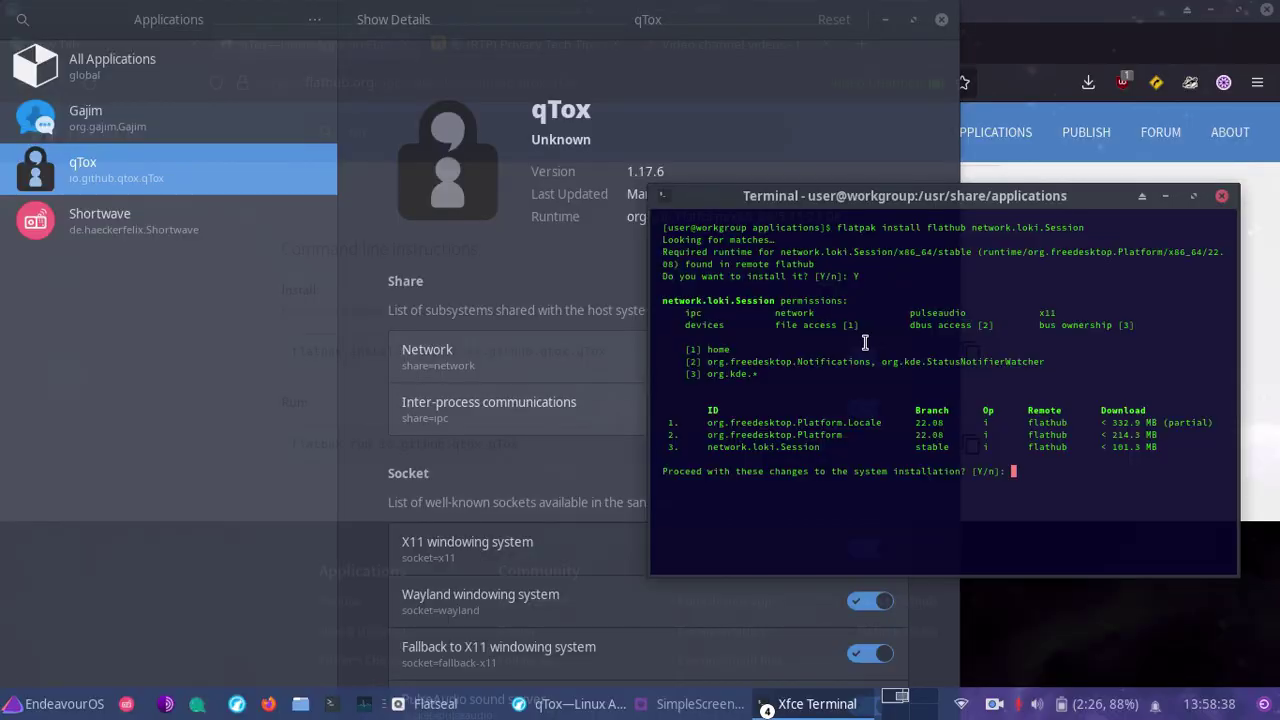
type("Y")
key("Return")
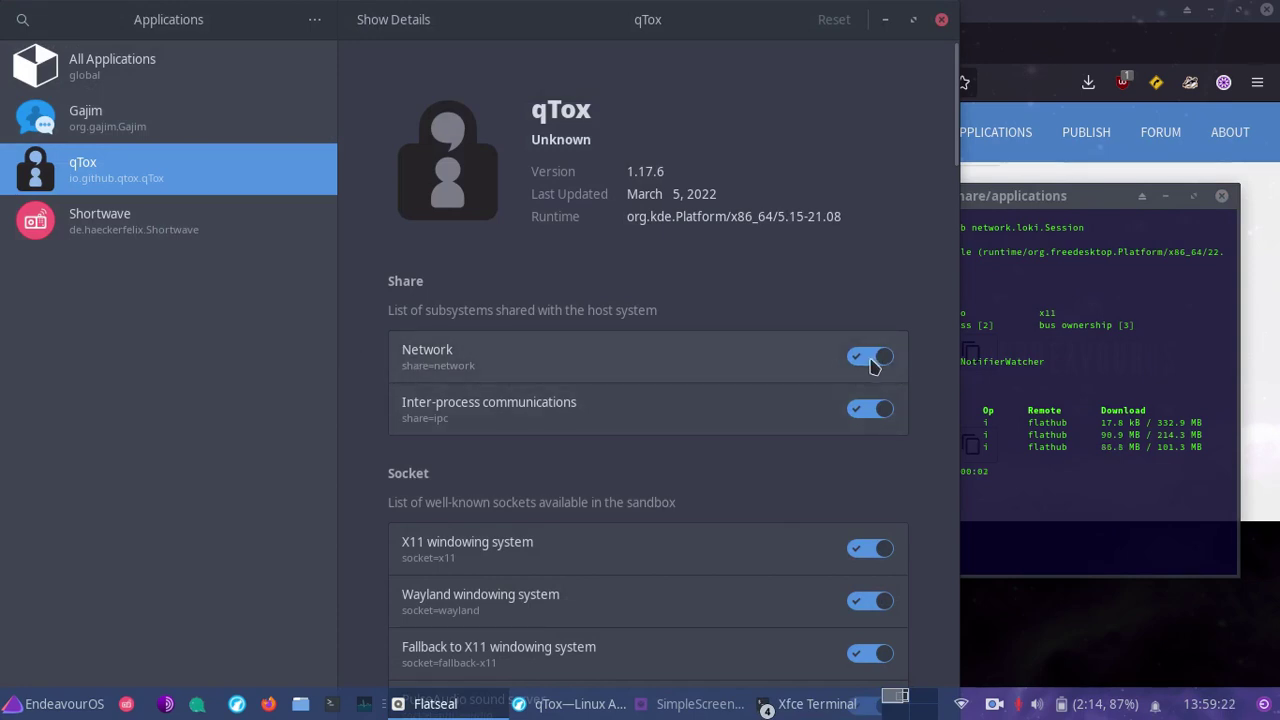
Step: Switch qTox's Network permission off and back on, scroll its permissions, and close Flatseal
left_click(872, 366)
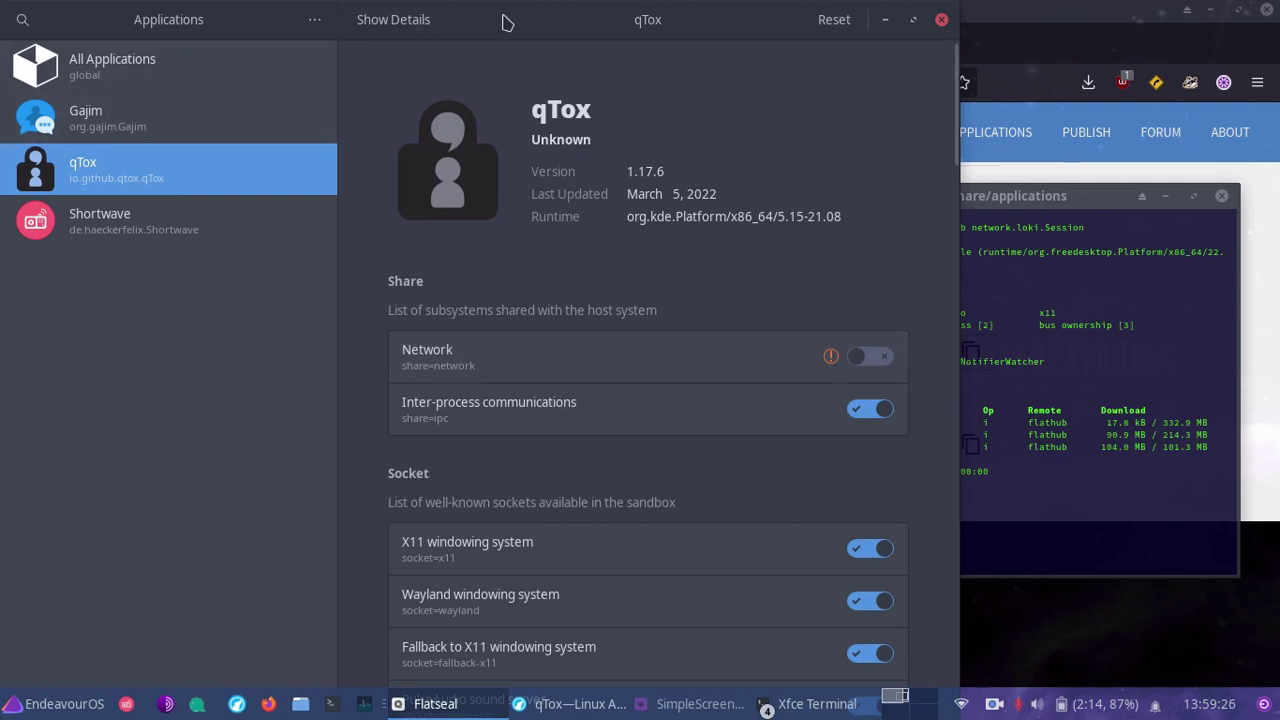
left_click(876, 360)
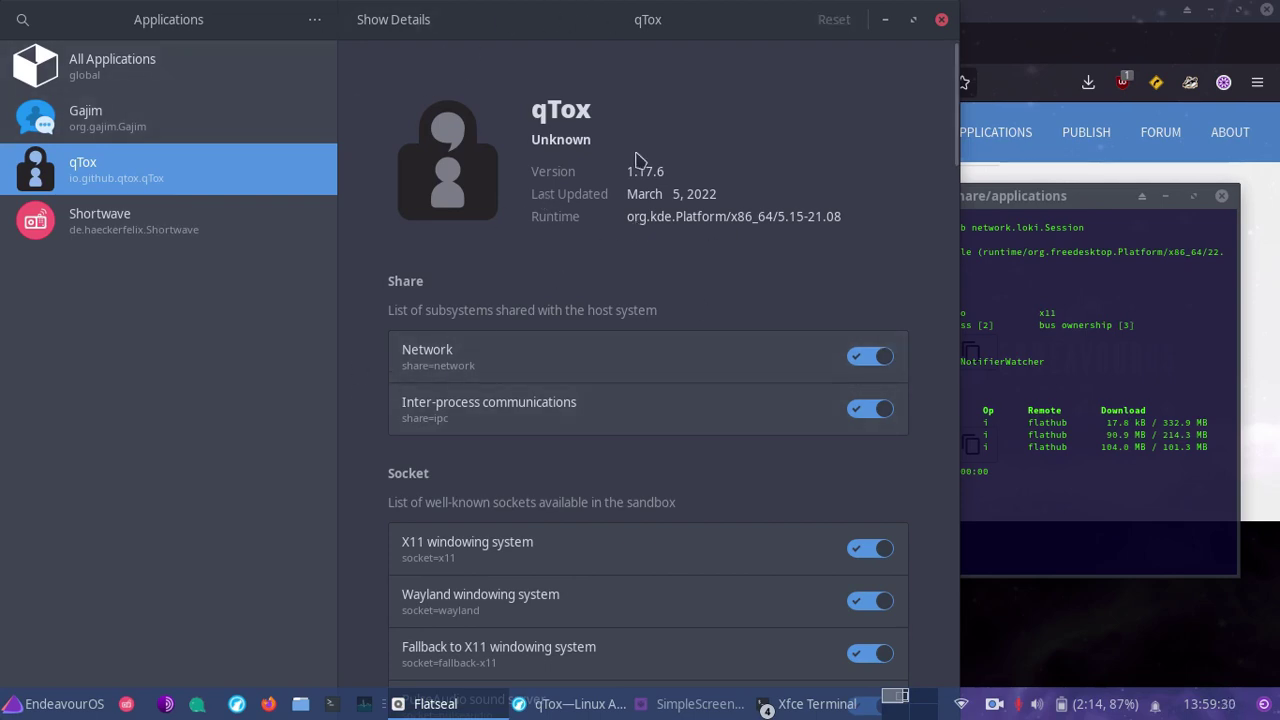
scroll(360, 272, "down", 3)
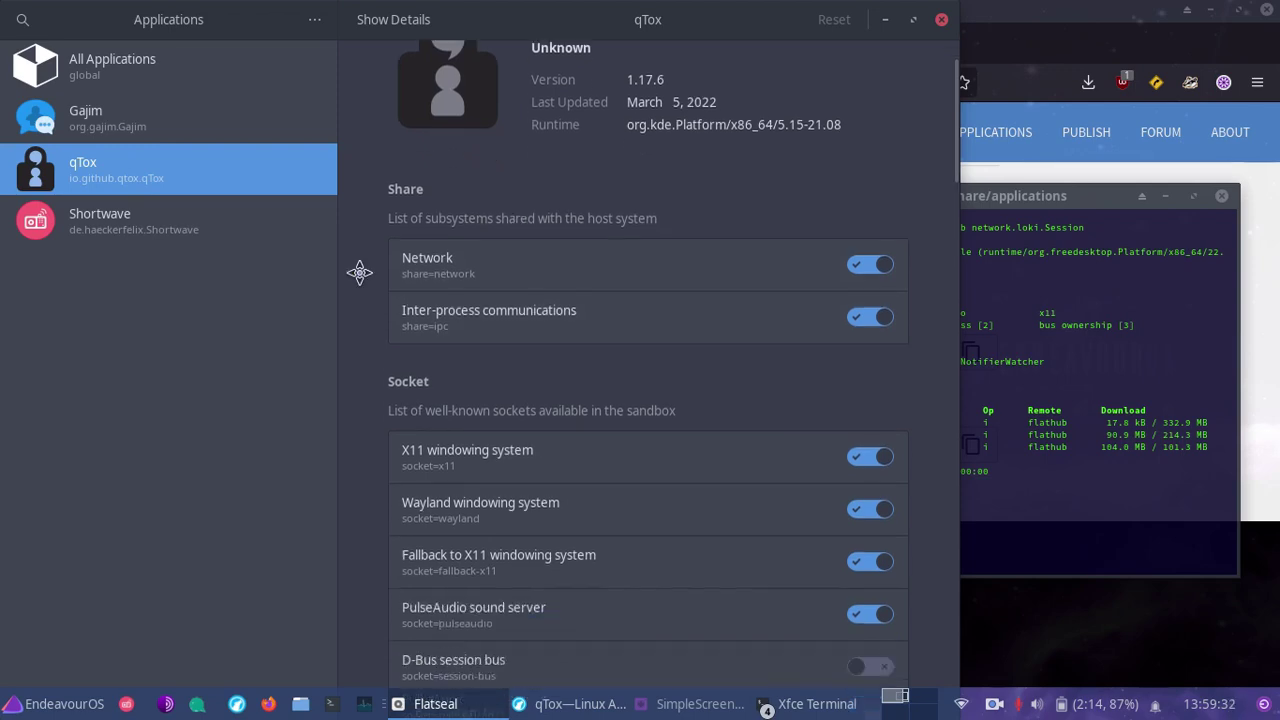
left_click(941, 19)
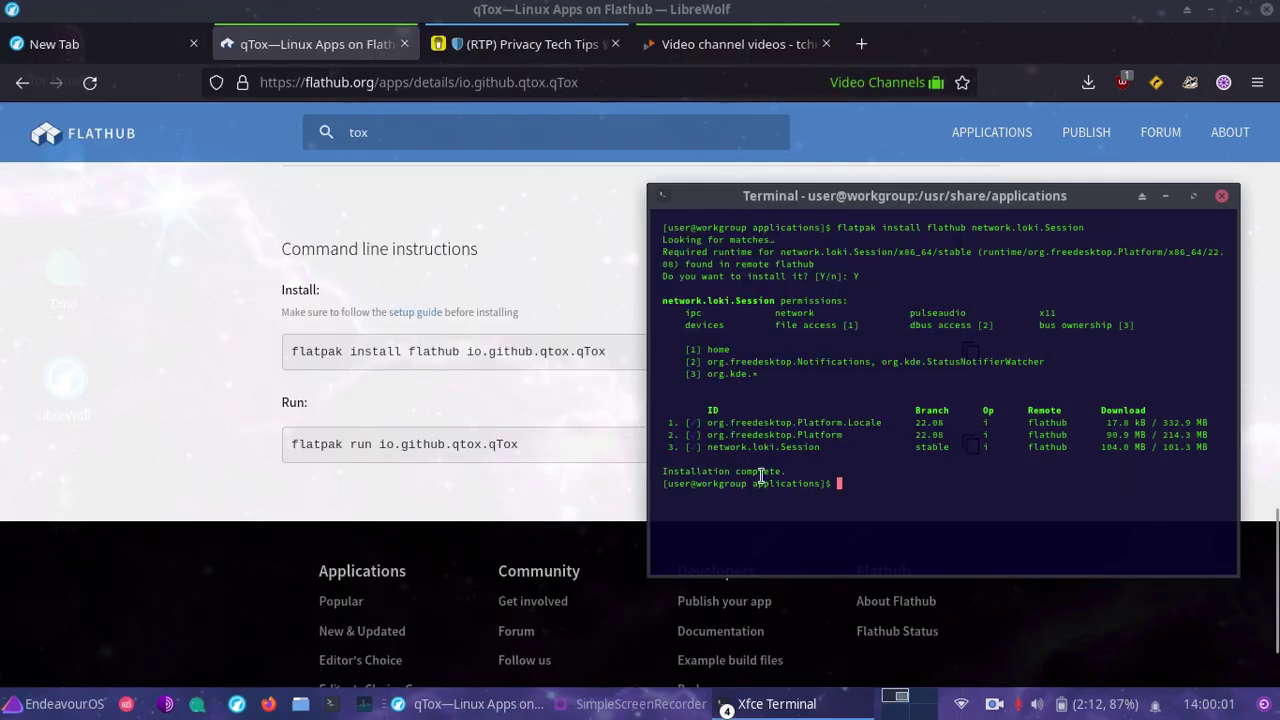
left_click(40, 708)
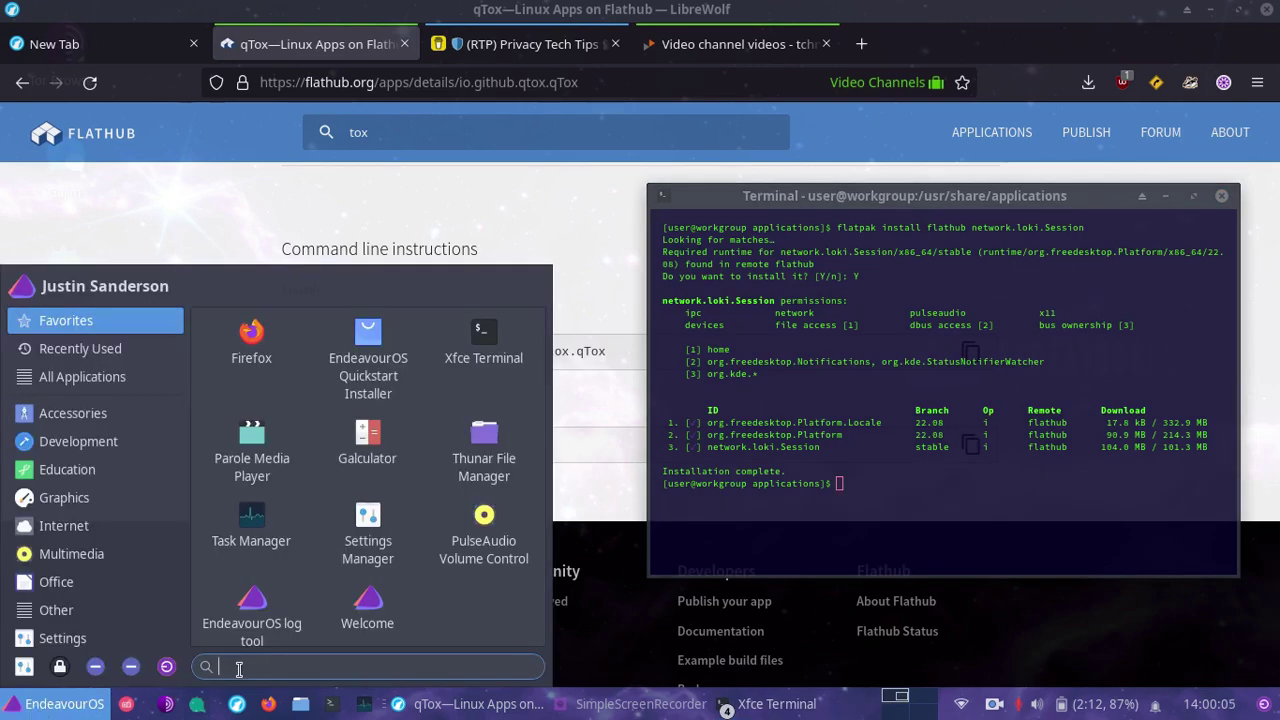
type("flat")
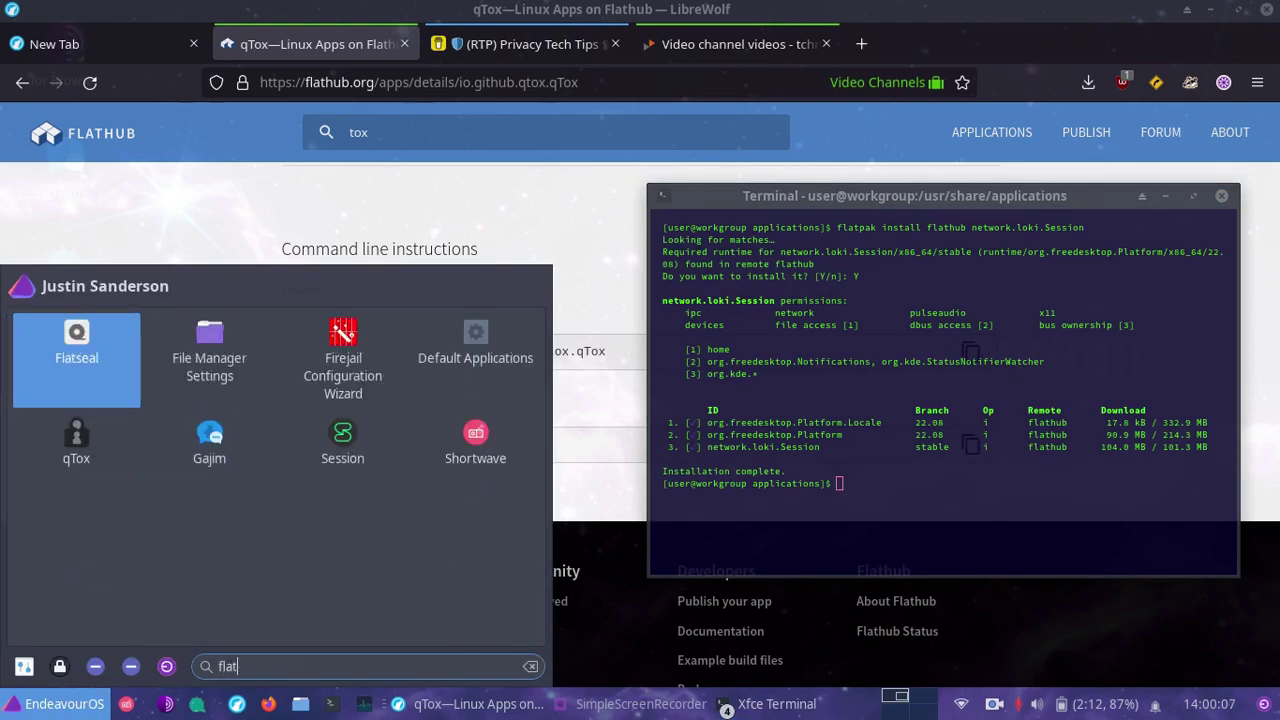
left_click(55, 383)
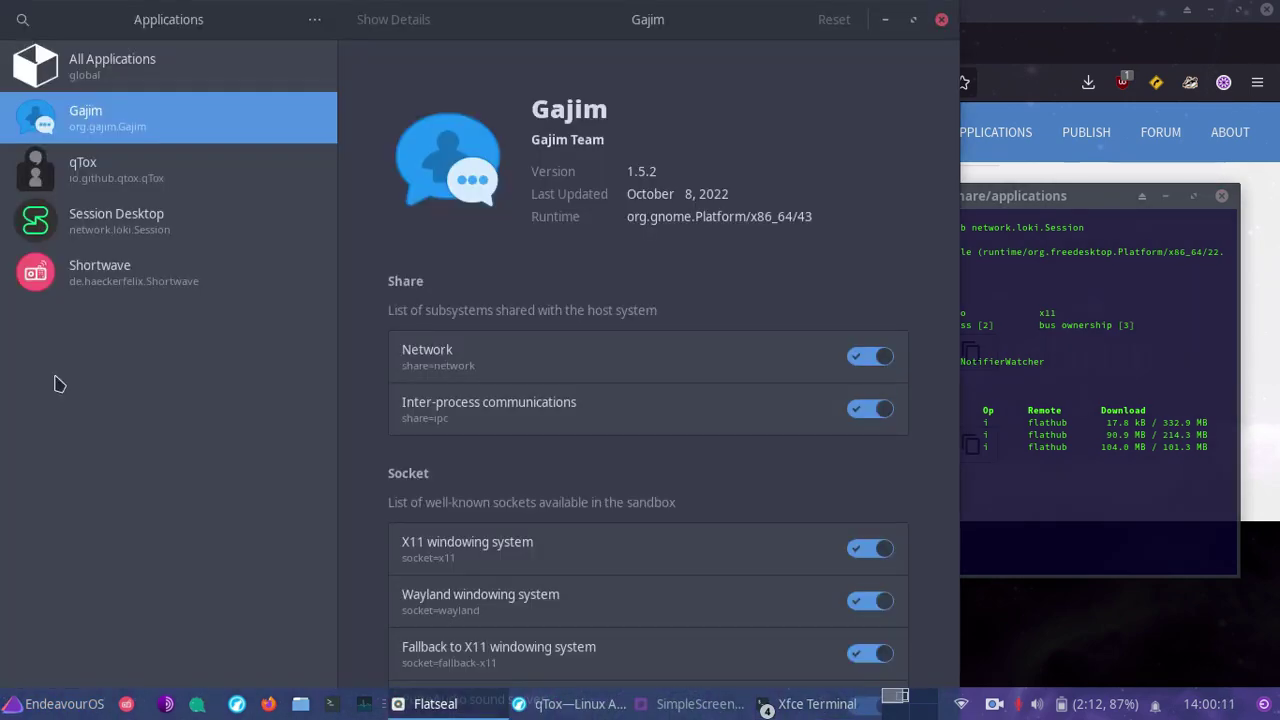
left_click(86, 214)
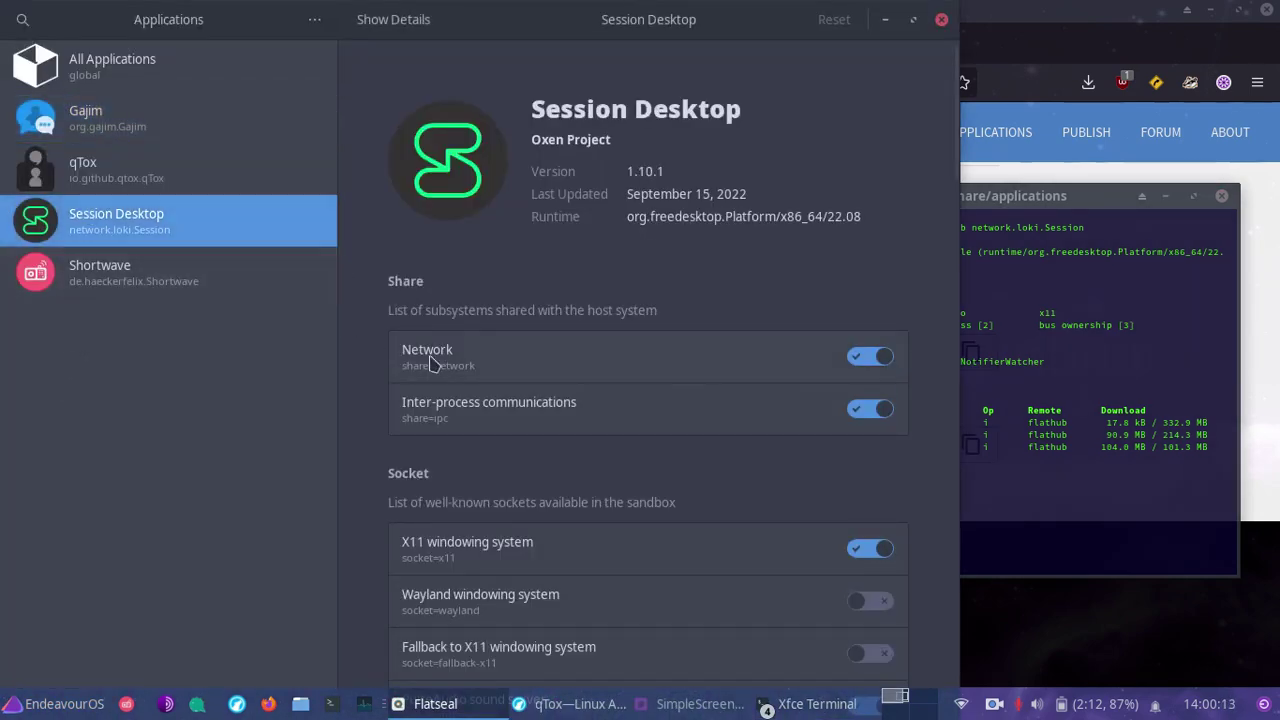
scroll(394, 371, "down", 3)
scroll(366, 260, "down", 12)
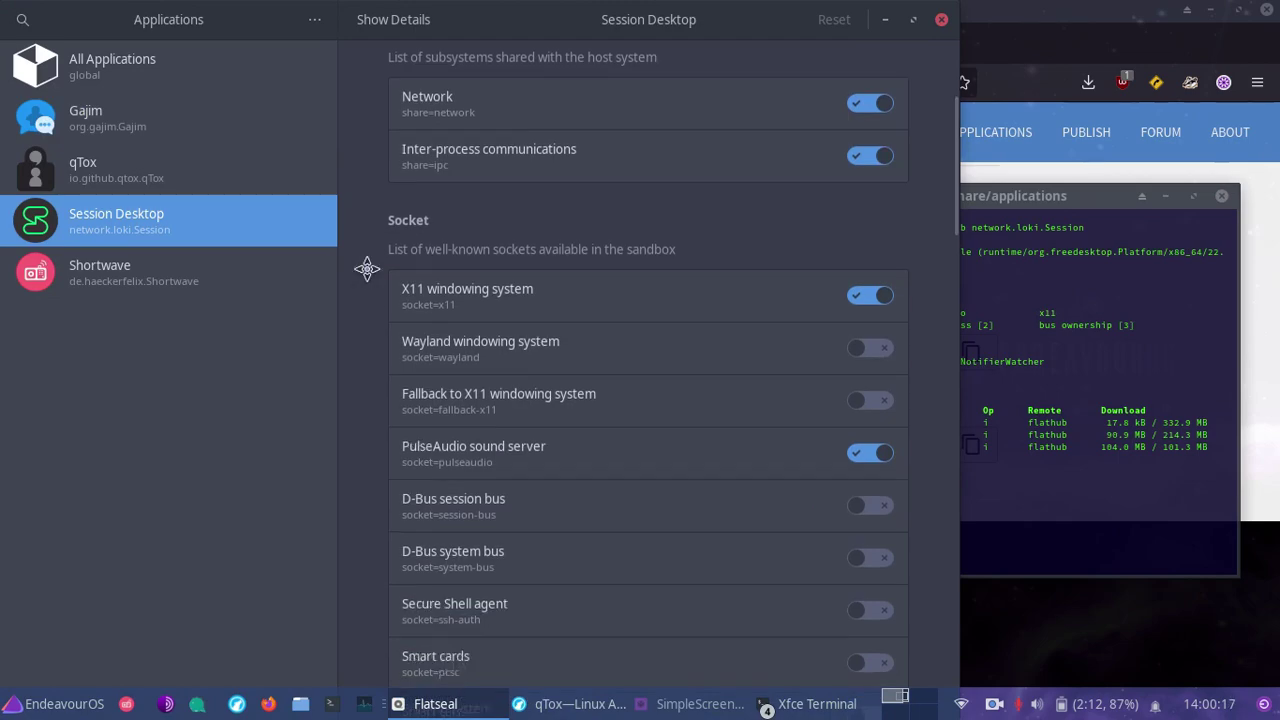
scroll(367, 270, "down", 12)
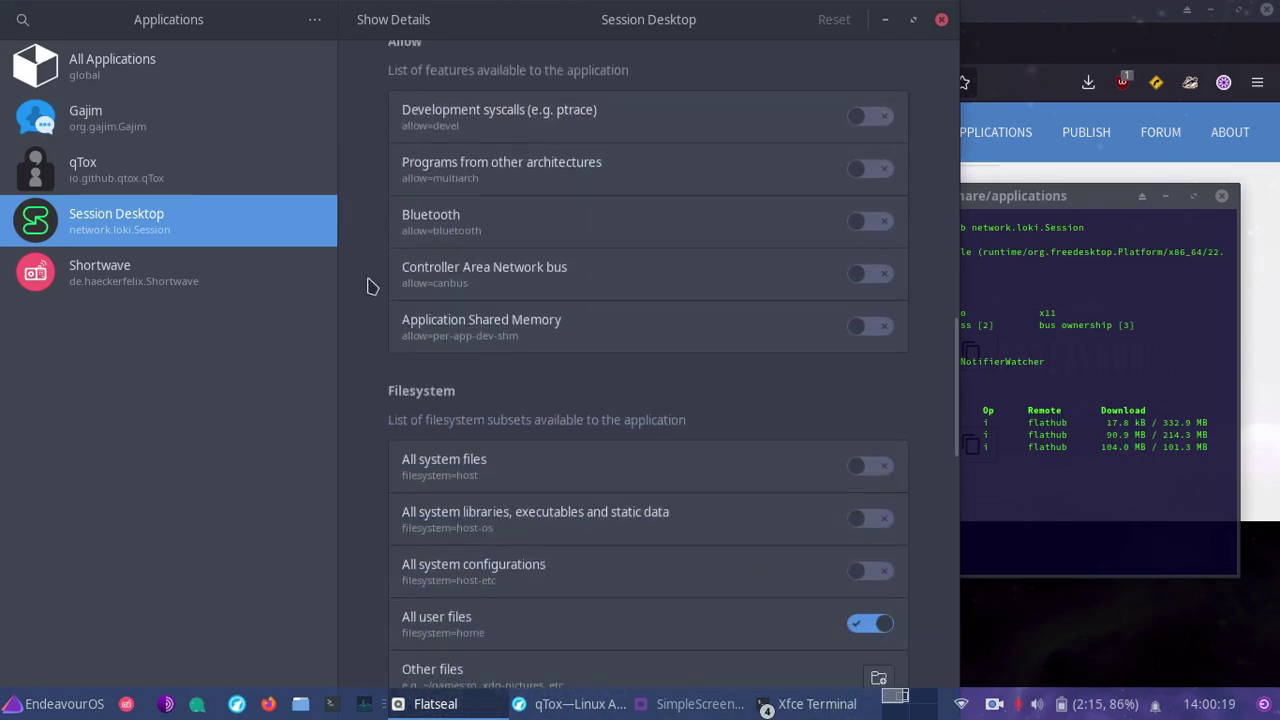
scroll(370, 280, "up", 14)
scroll(367, 282, "up", 10)
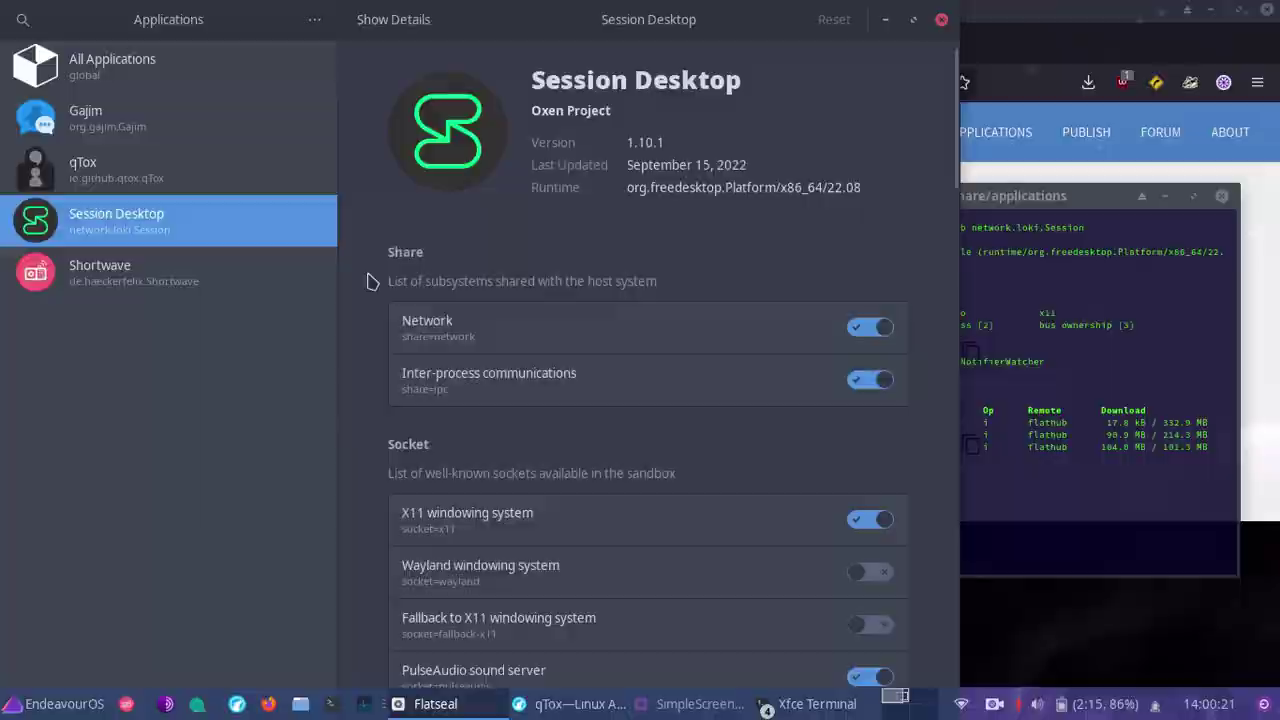
scroll(697, 521, "down", 8)
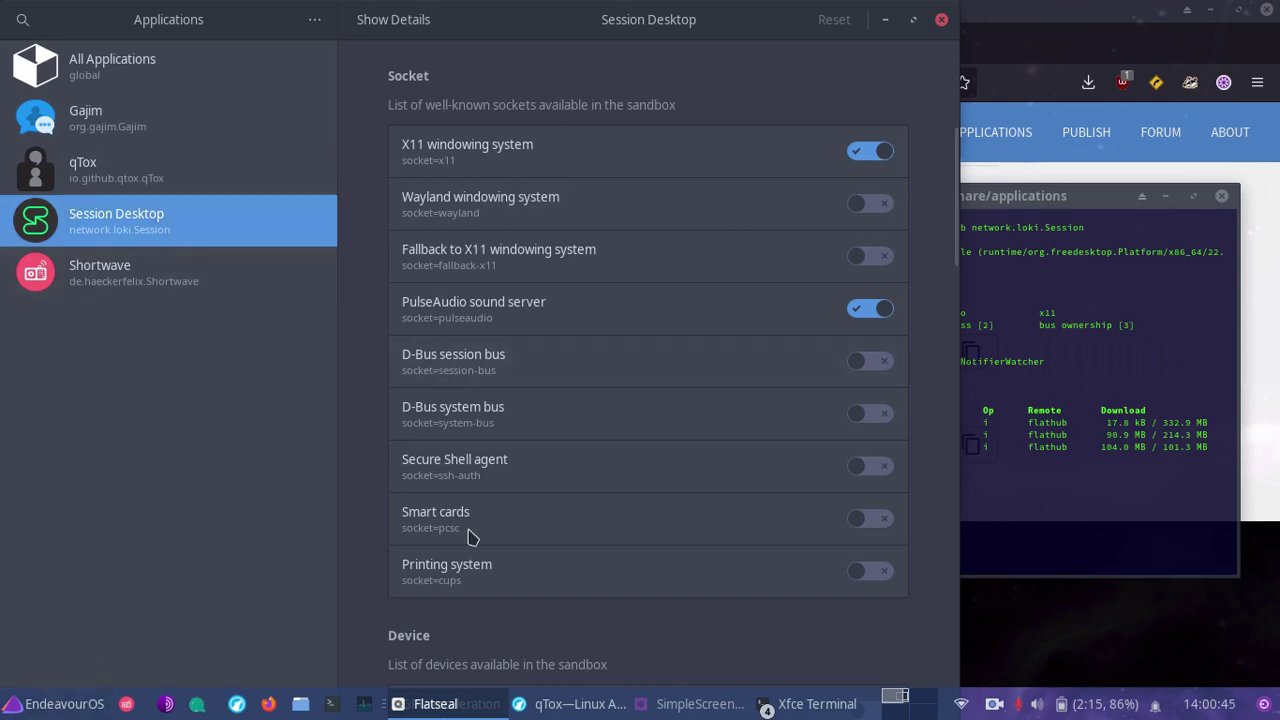
Step: Minimize the browser and terminal, and move Flatseal to the right side
left_click(1212, 10)
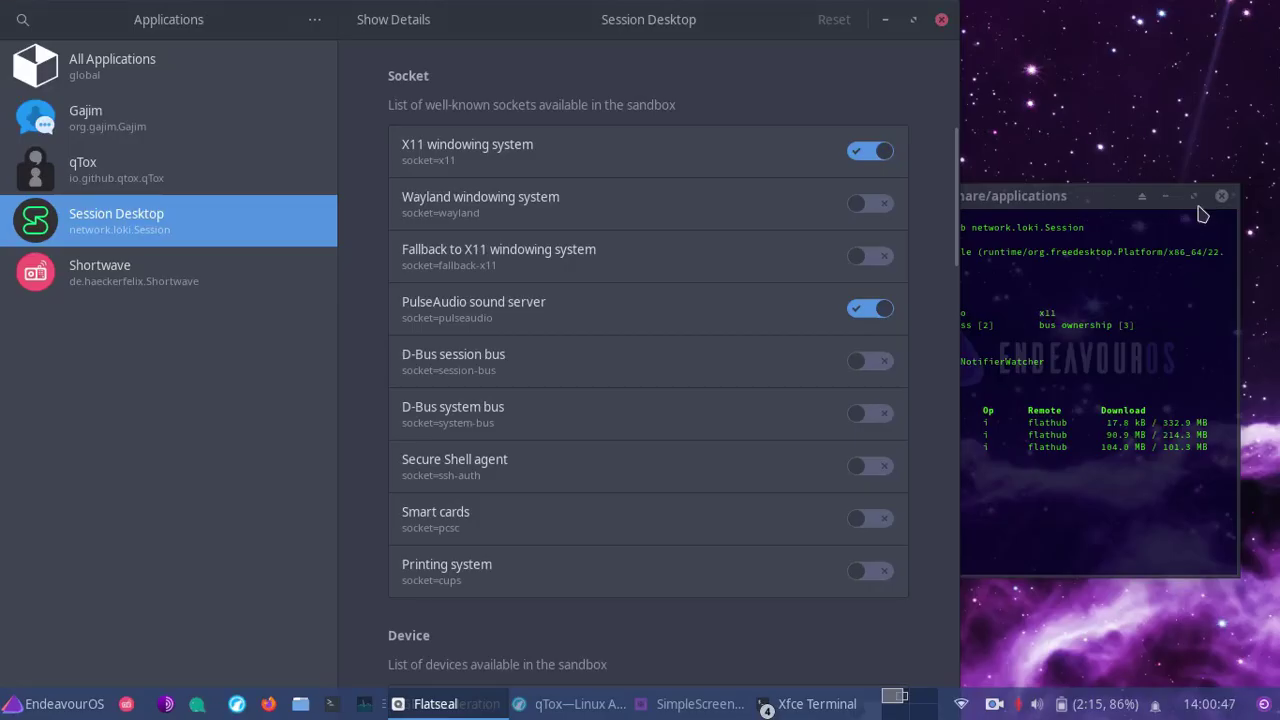
left_click(1163, 196)
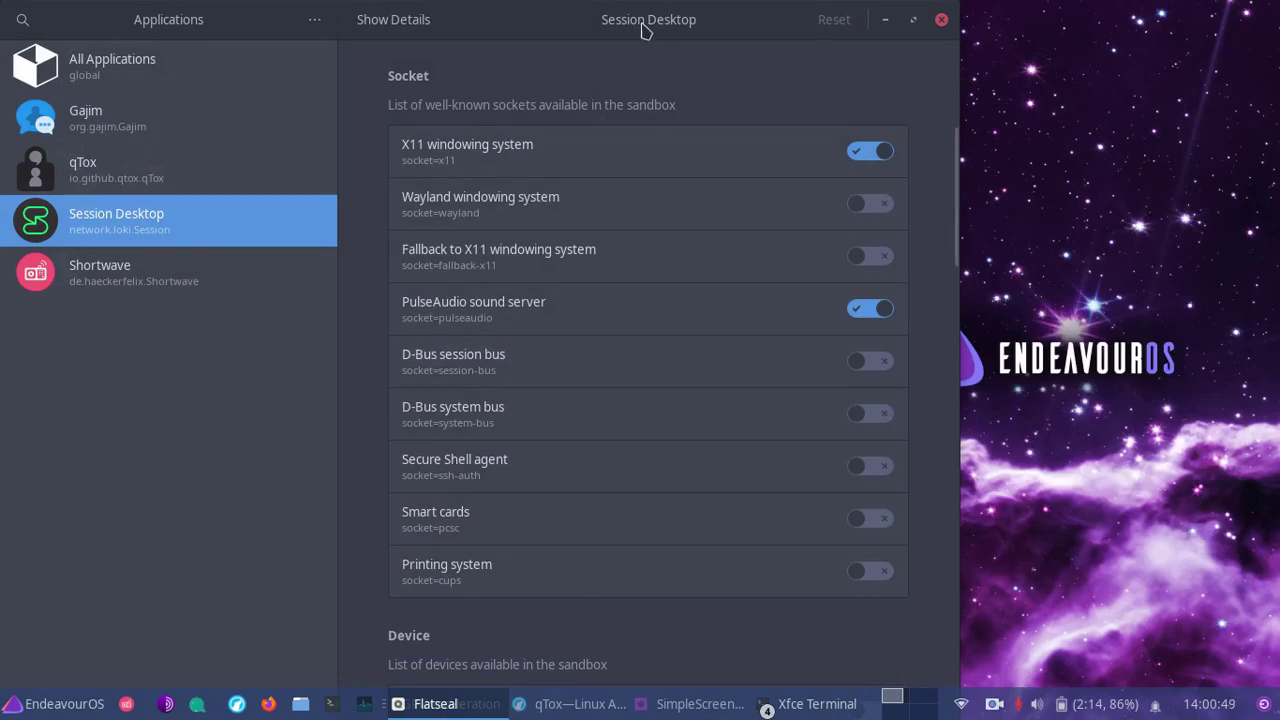
left_click_drag(466, 40, 908, 46)
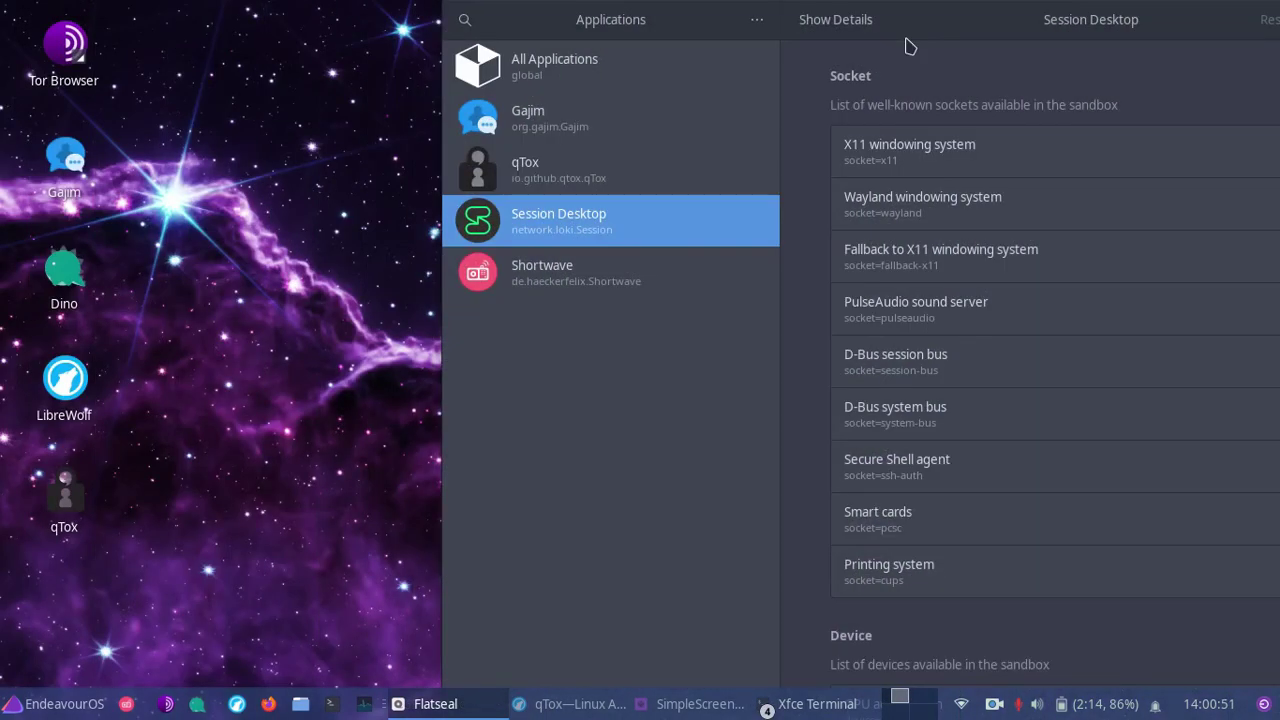
Step: Add a Session desktop launcher from the Whisker Menu search for 'sess'
left_click(62, 704)
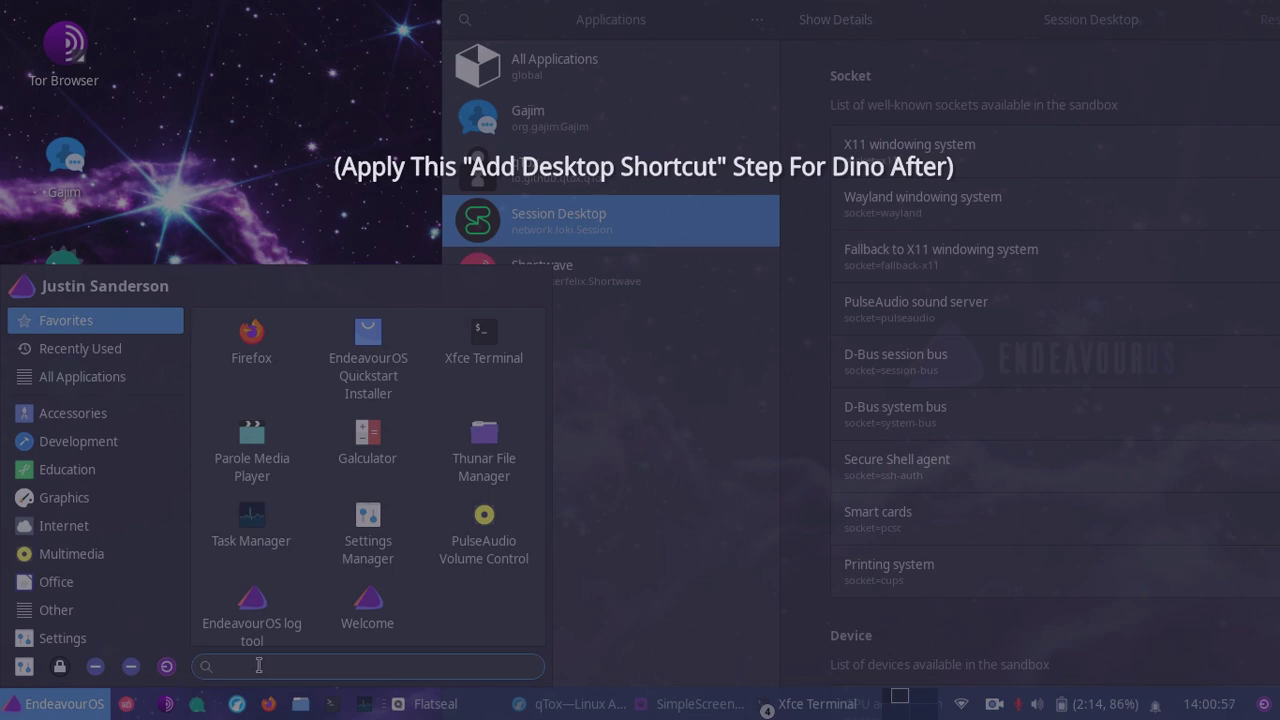
type("sess")
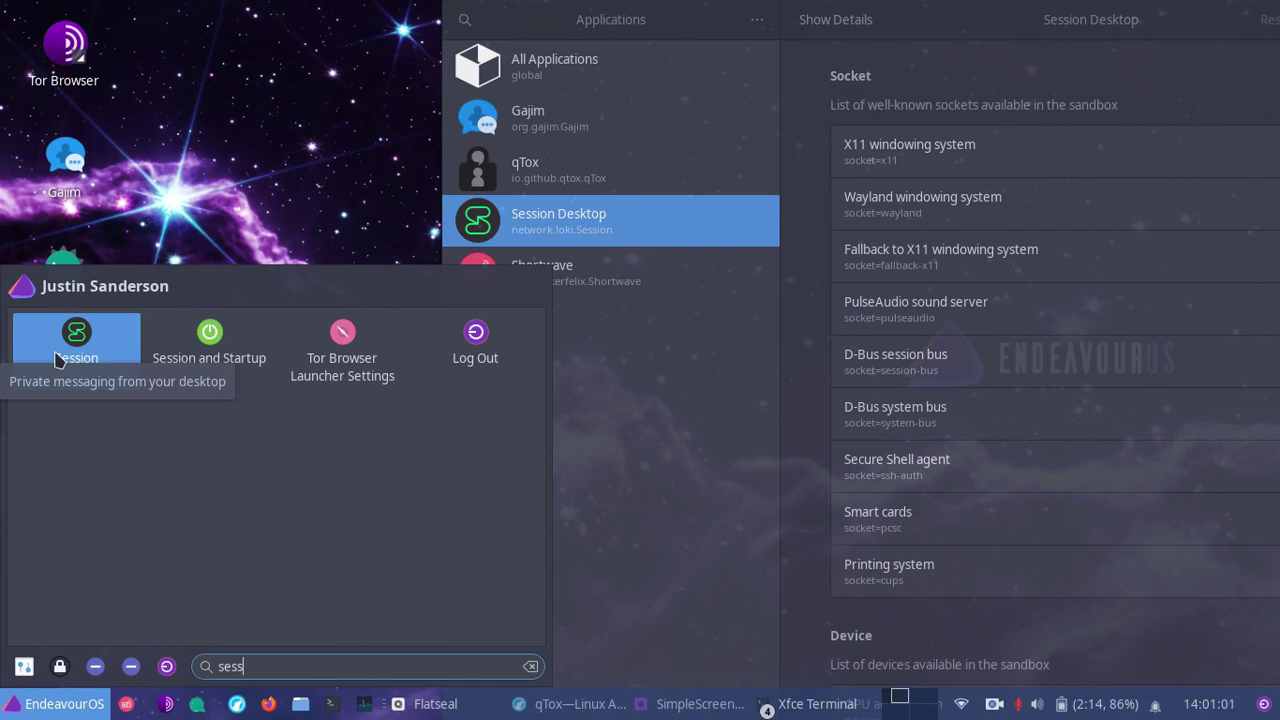
right_click(57, 361)
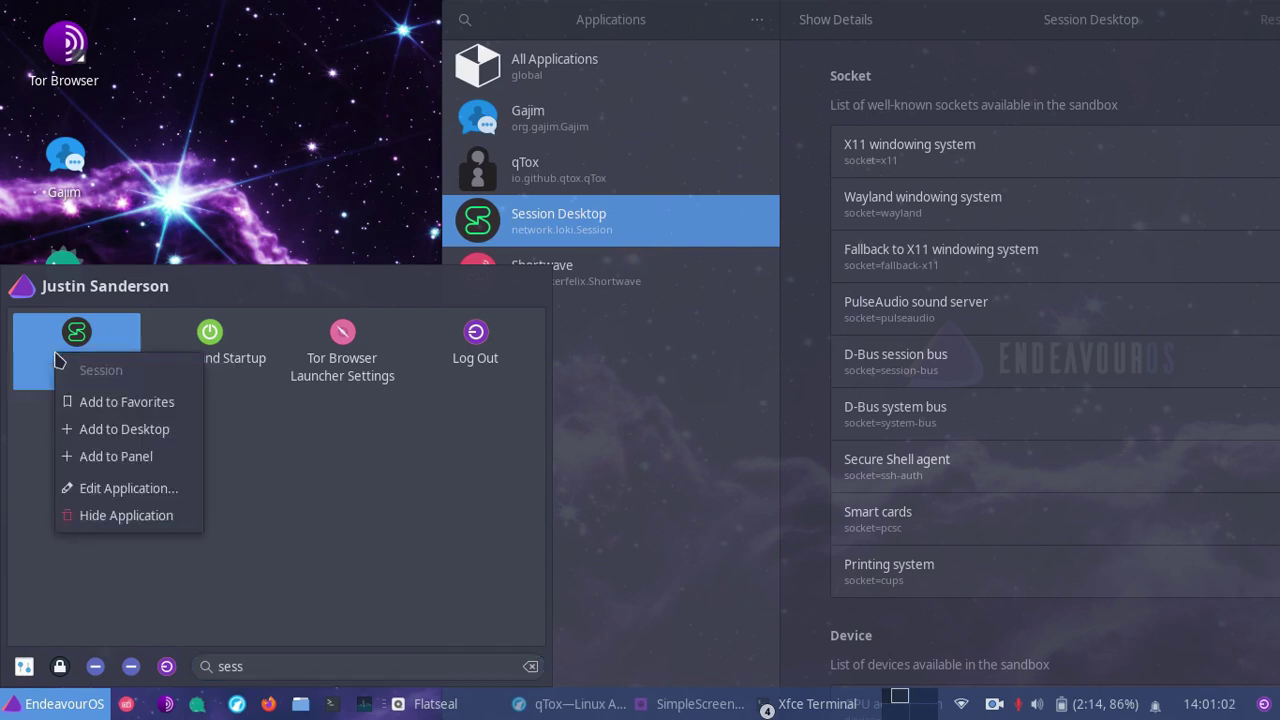
left_click(87, 432)
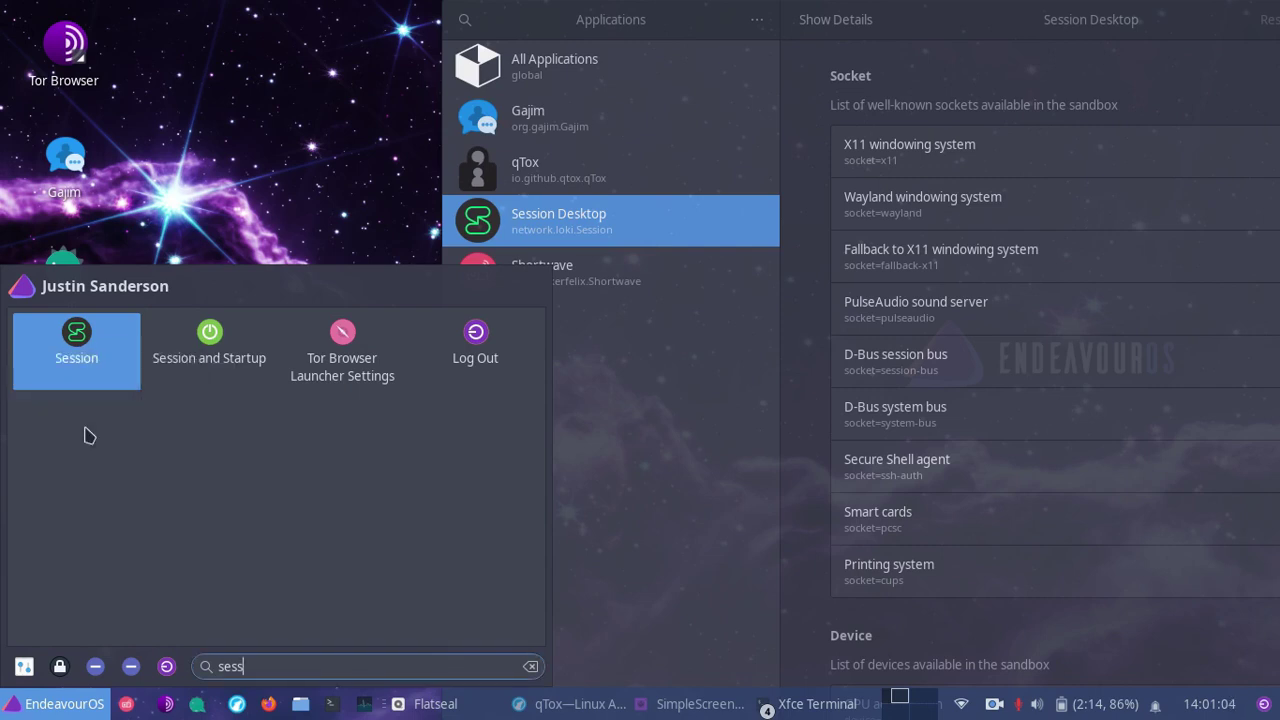
left_click(266, 156)
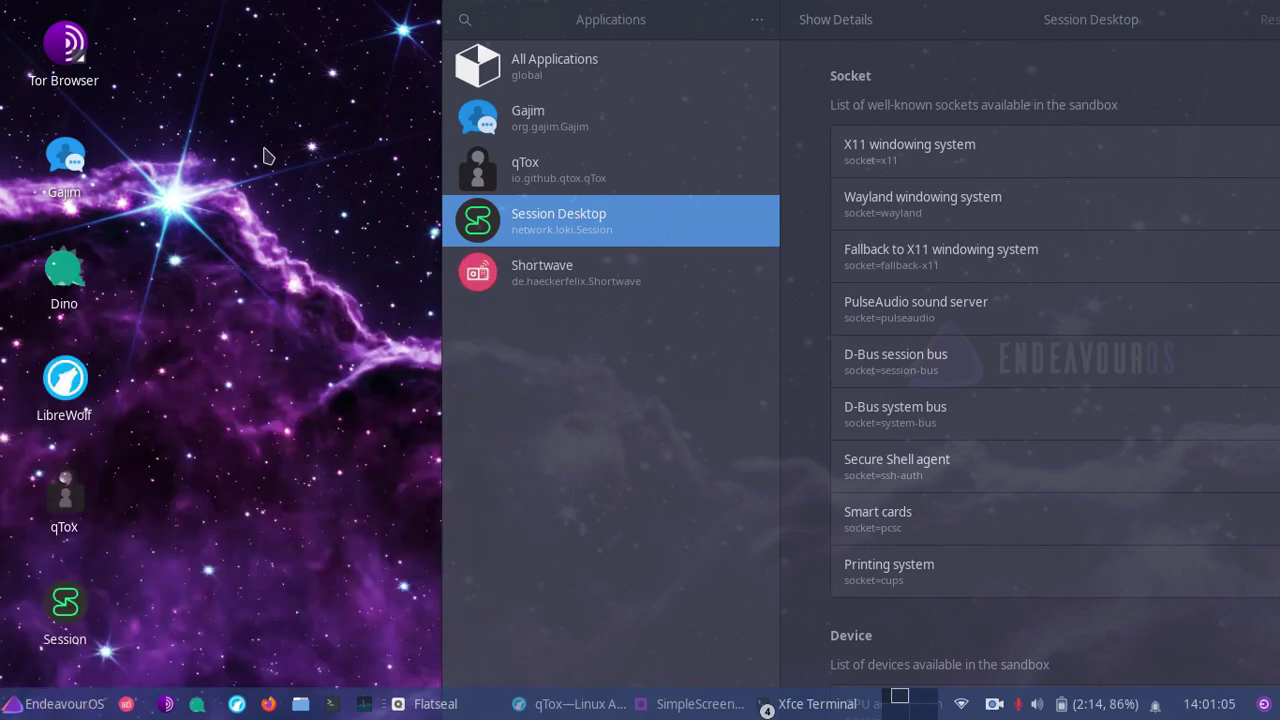
Step: Open the Session launcher's Properties, check its Permissions, and reach the Launcher tab's Command field
right_click(62, 620)
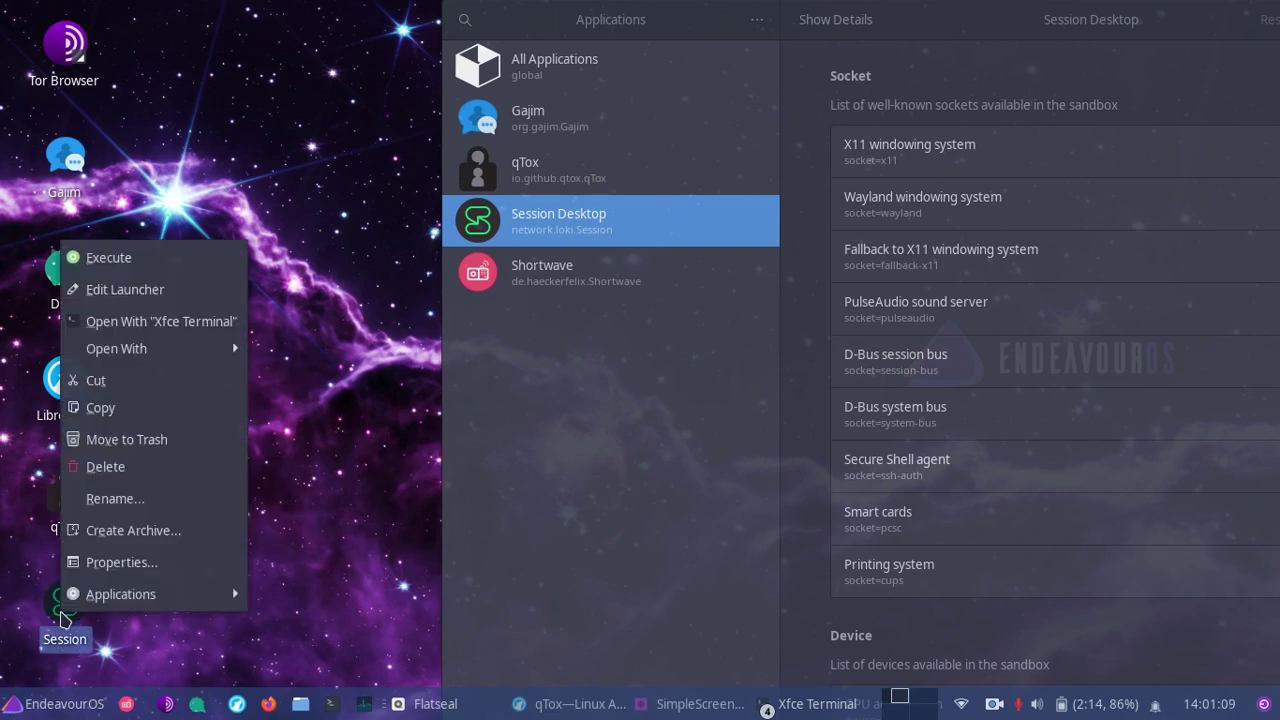
left_click(101, 566)
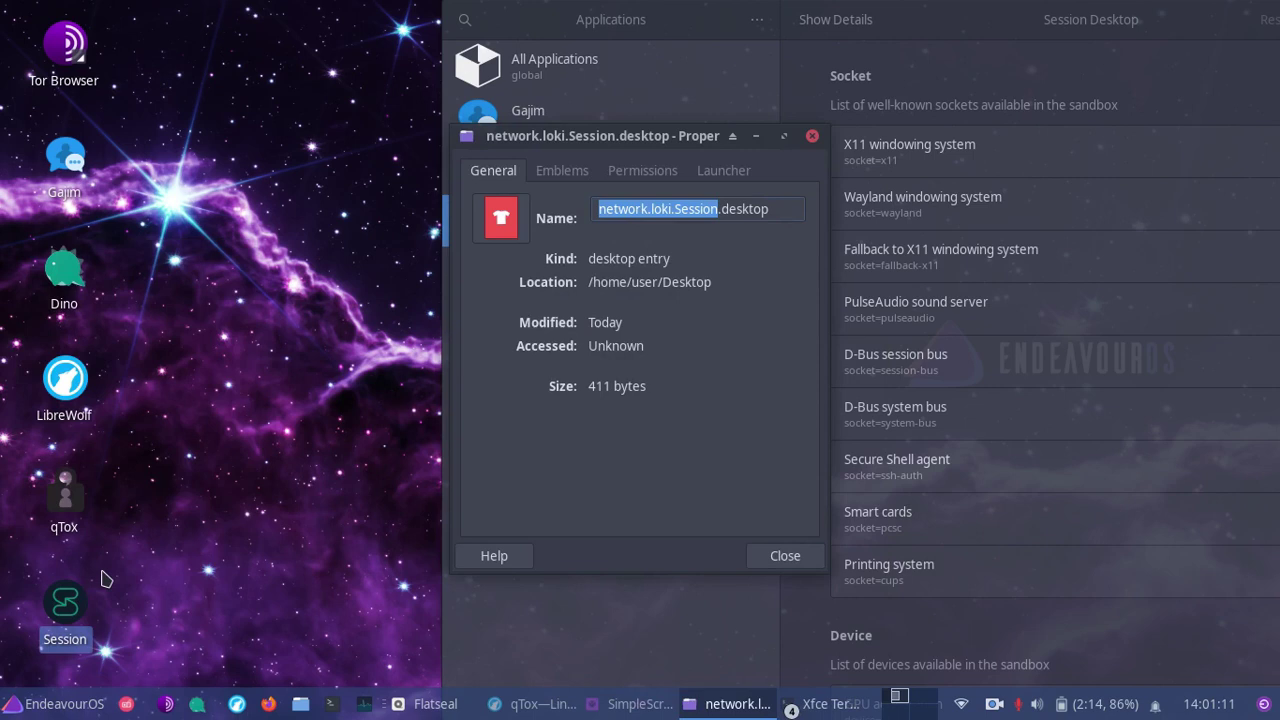
left_click(630, 171)
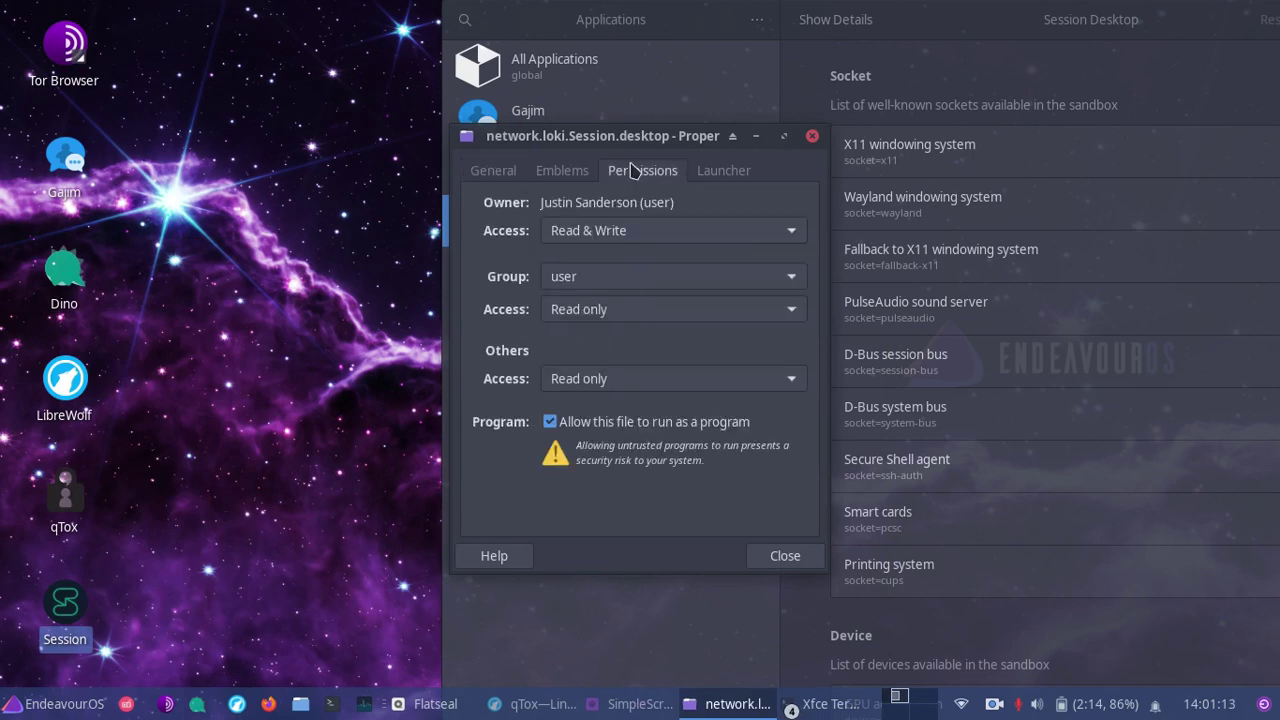
left_click(733, 176)
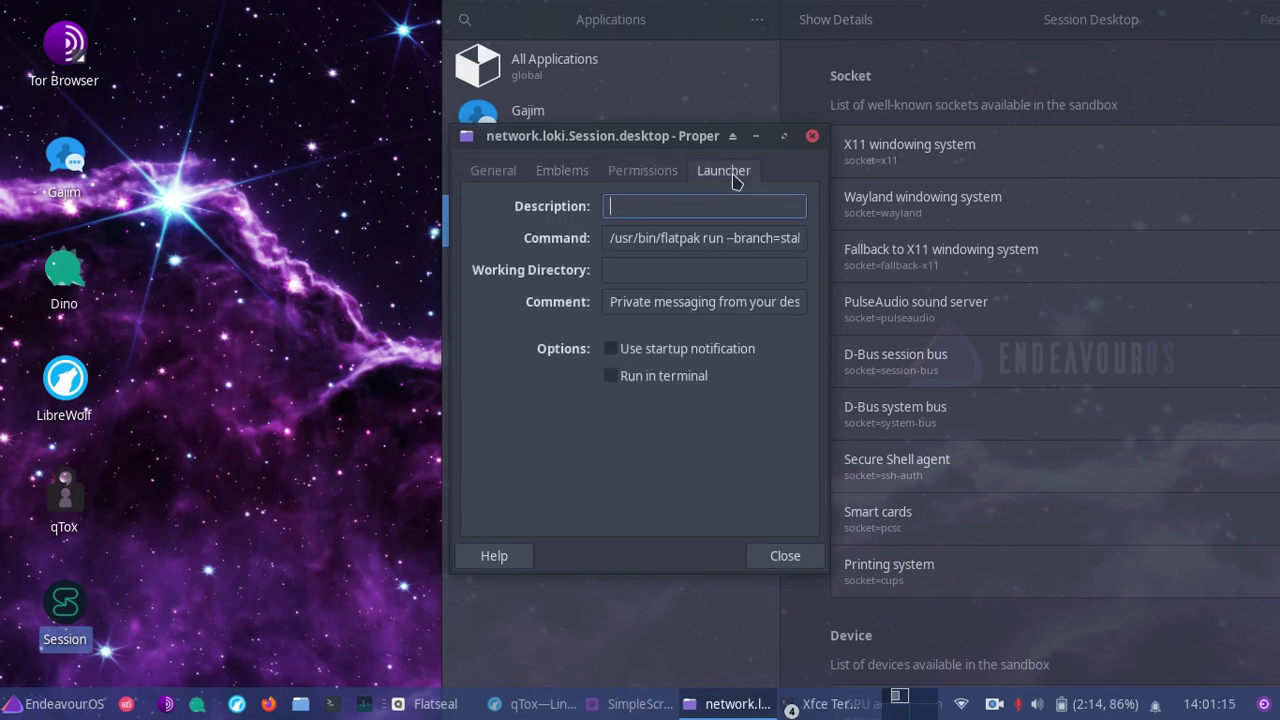
left_click(612, 239)
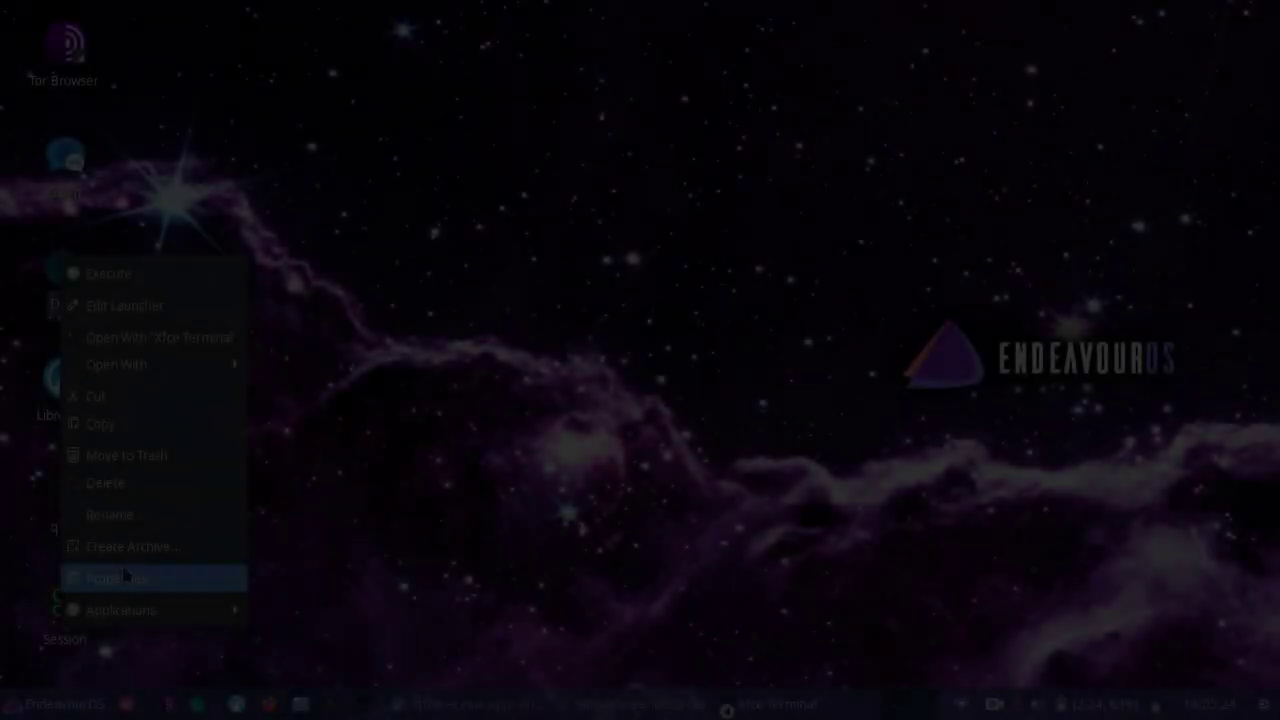
Step: Make the Dino launcher run 'proxychains dino %U' in a terminal, then close its properties
left_click(630, 172)
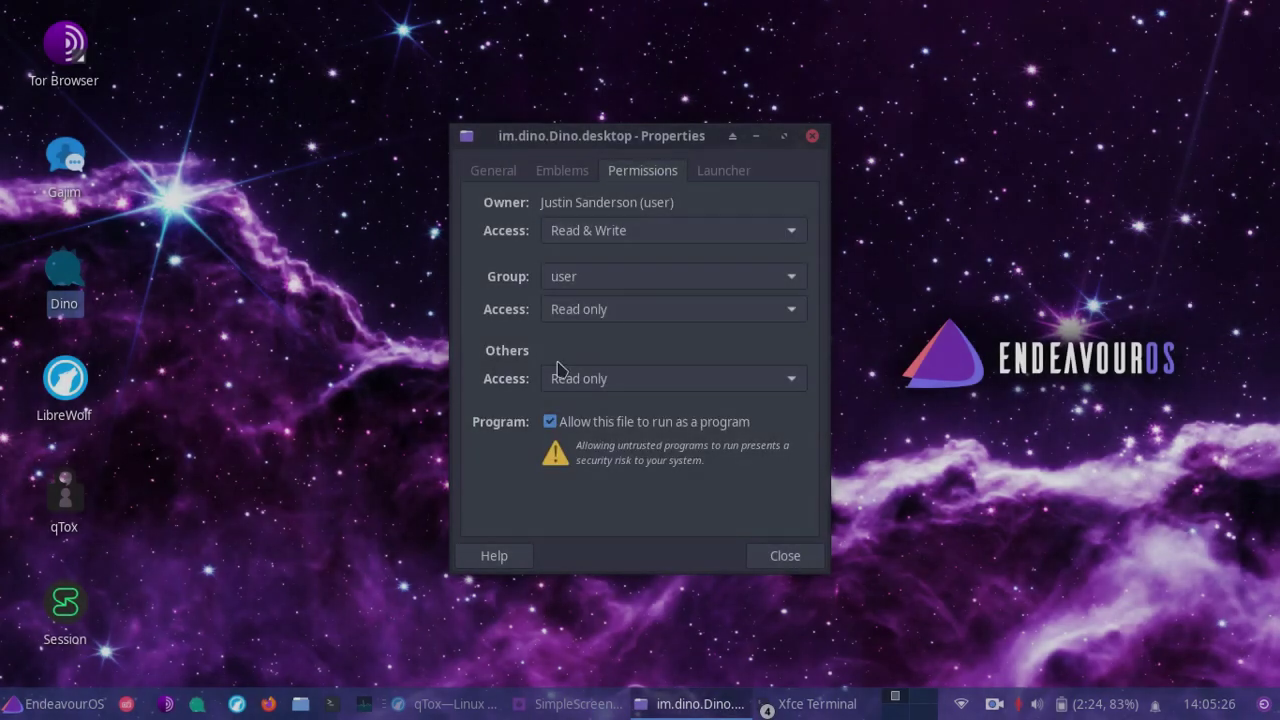
left_click(722, 172)
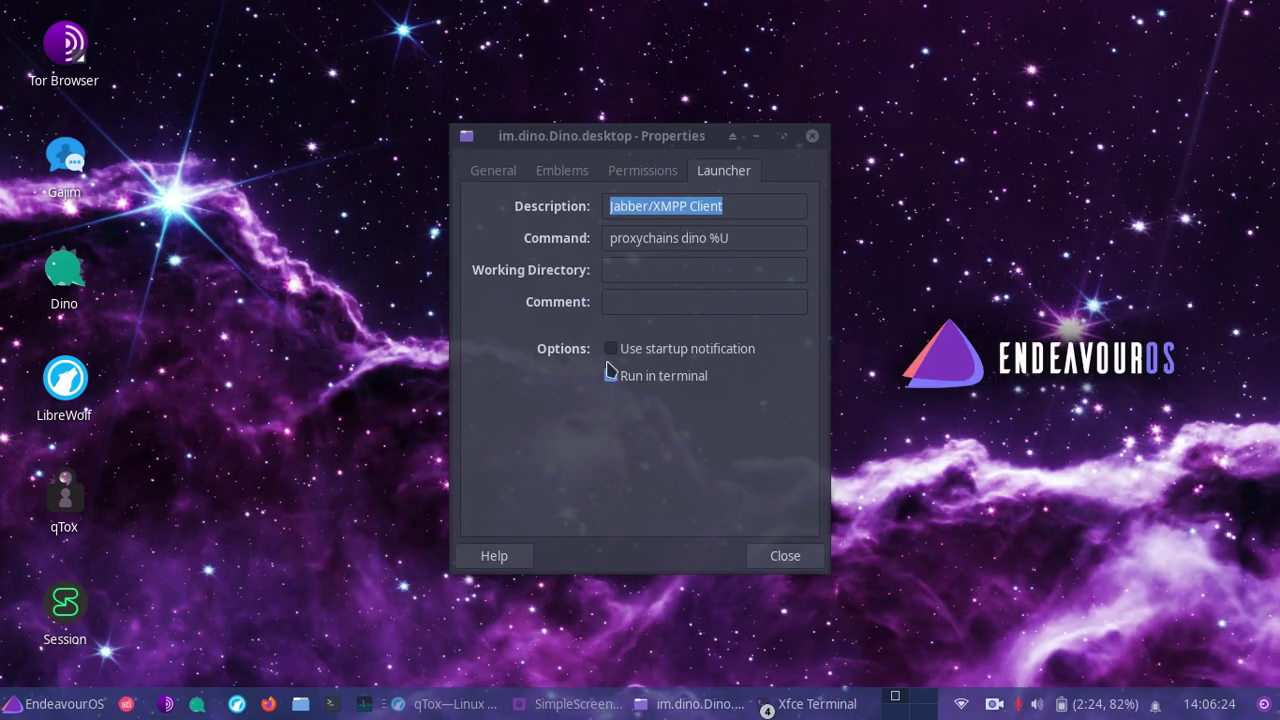
left_click(610, 375)
left_click(781, 558)
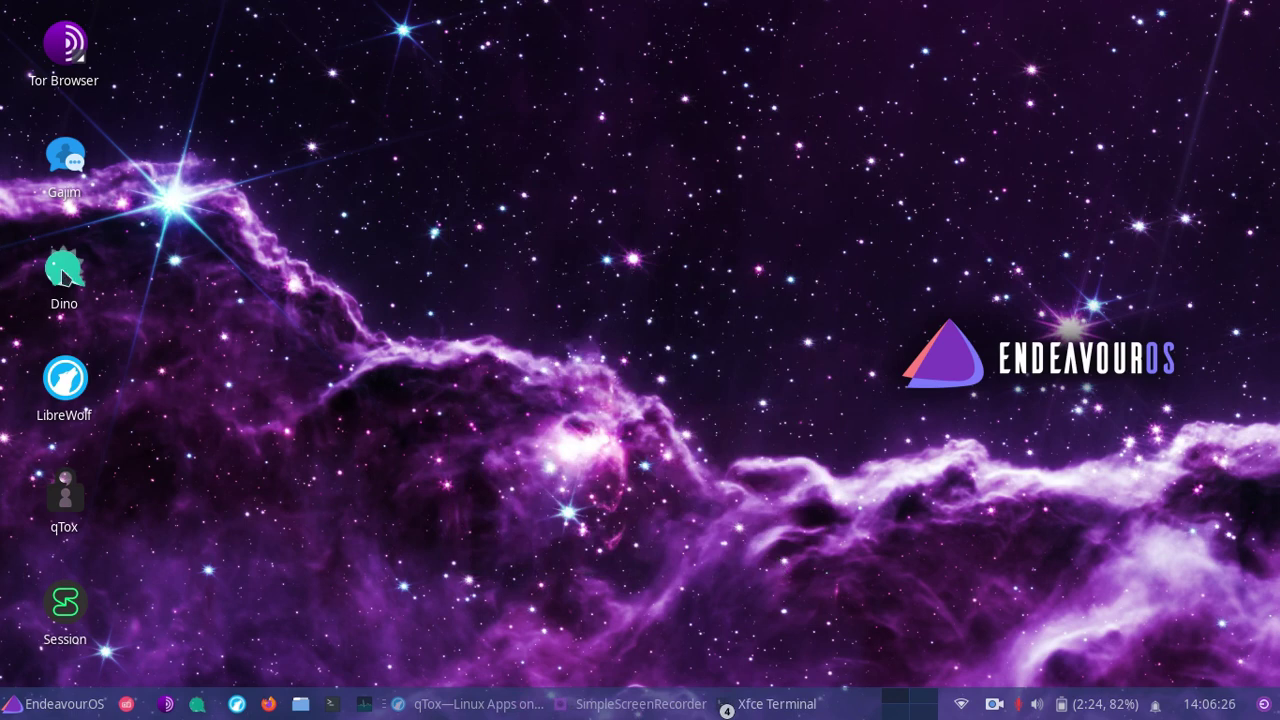
Step: Launch Dino from its desktop icon and highlight the Tor proxy address 127.0.0.1:9050 in the proxychains output
mouse_move(63, 276)
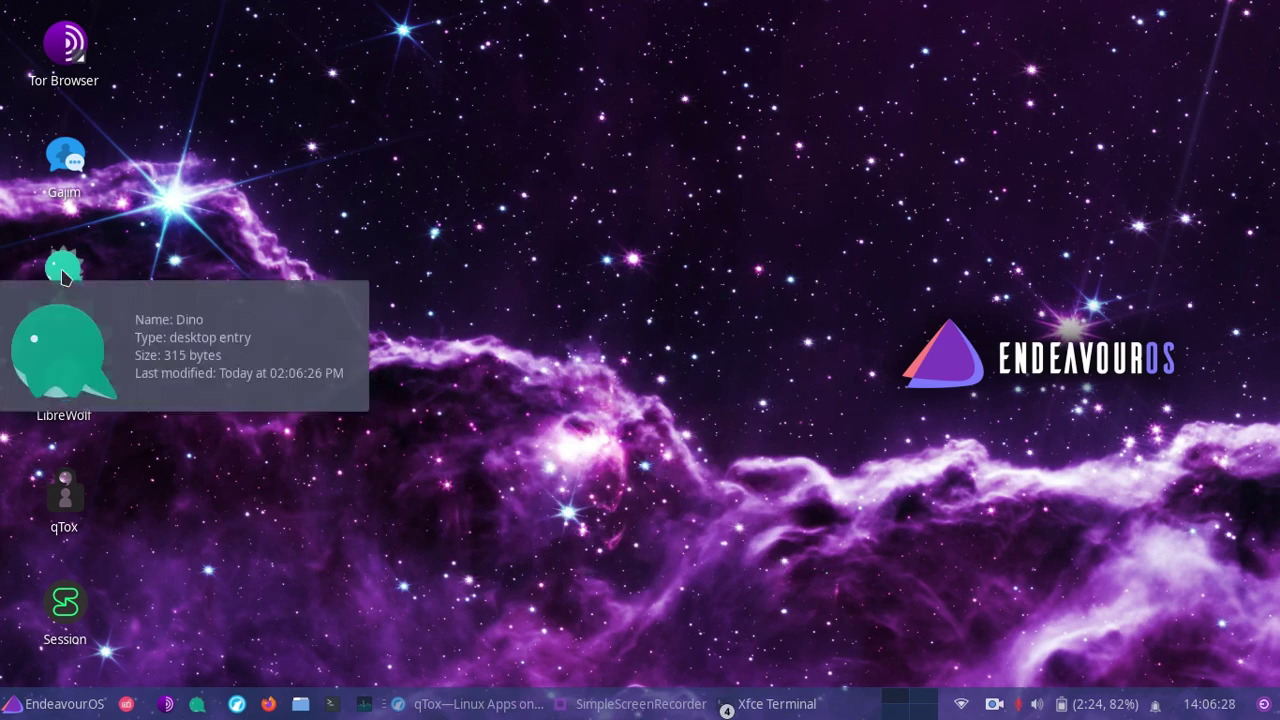
double_click(63, 276)
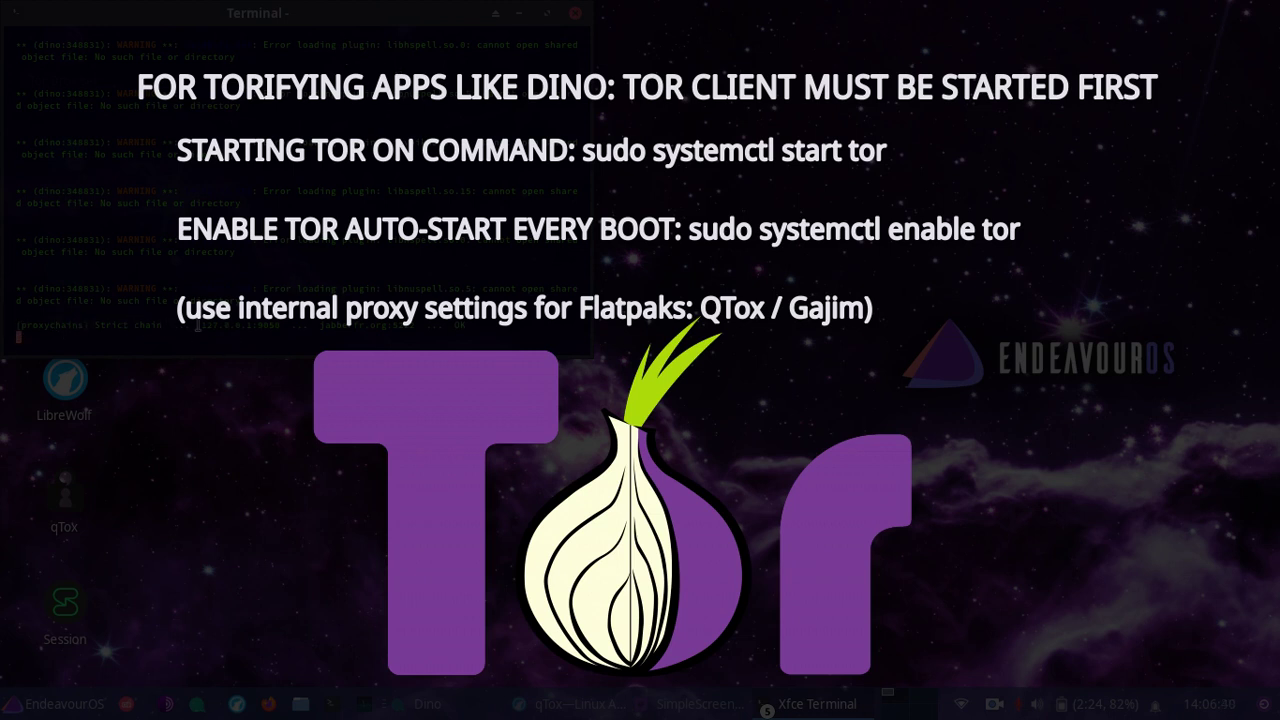
left_click_drag(197, 327, 278, 323)
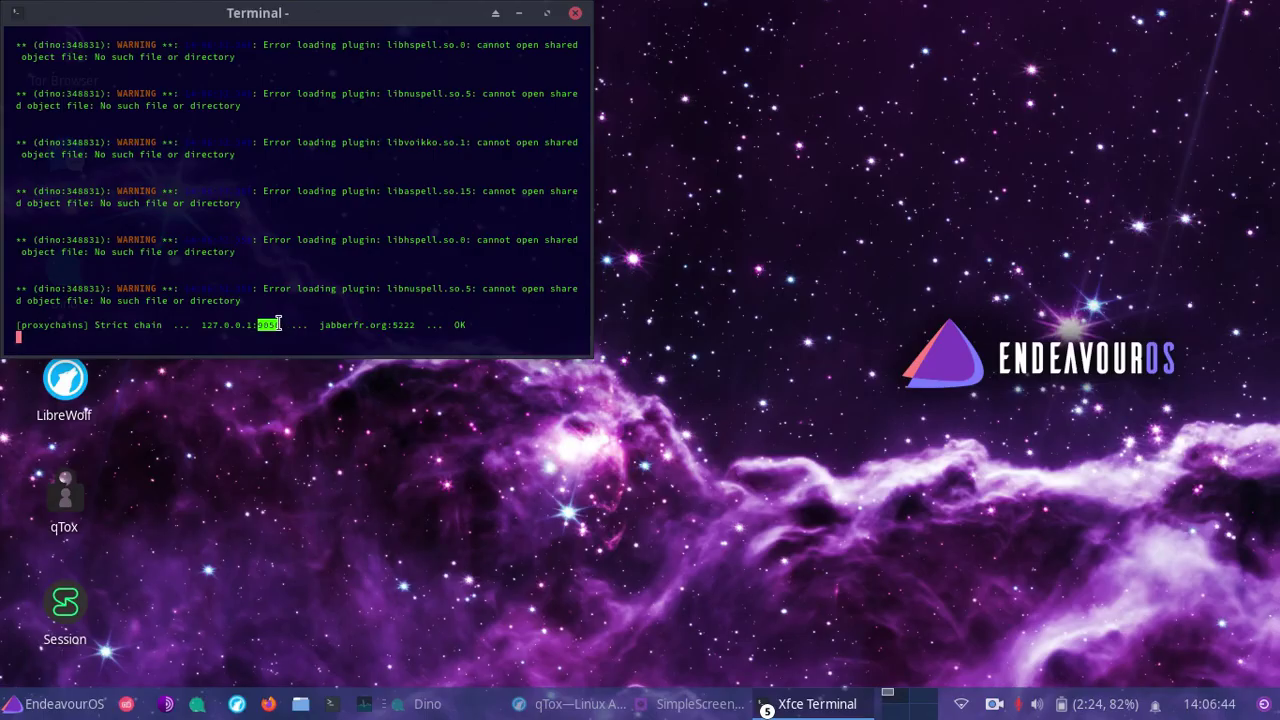
left_click(311, 322)
left_click_drag(289, 325, 200, 328)
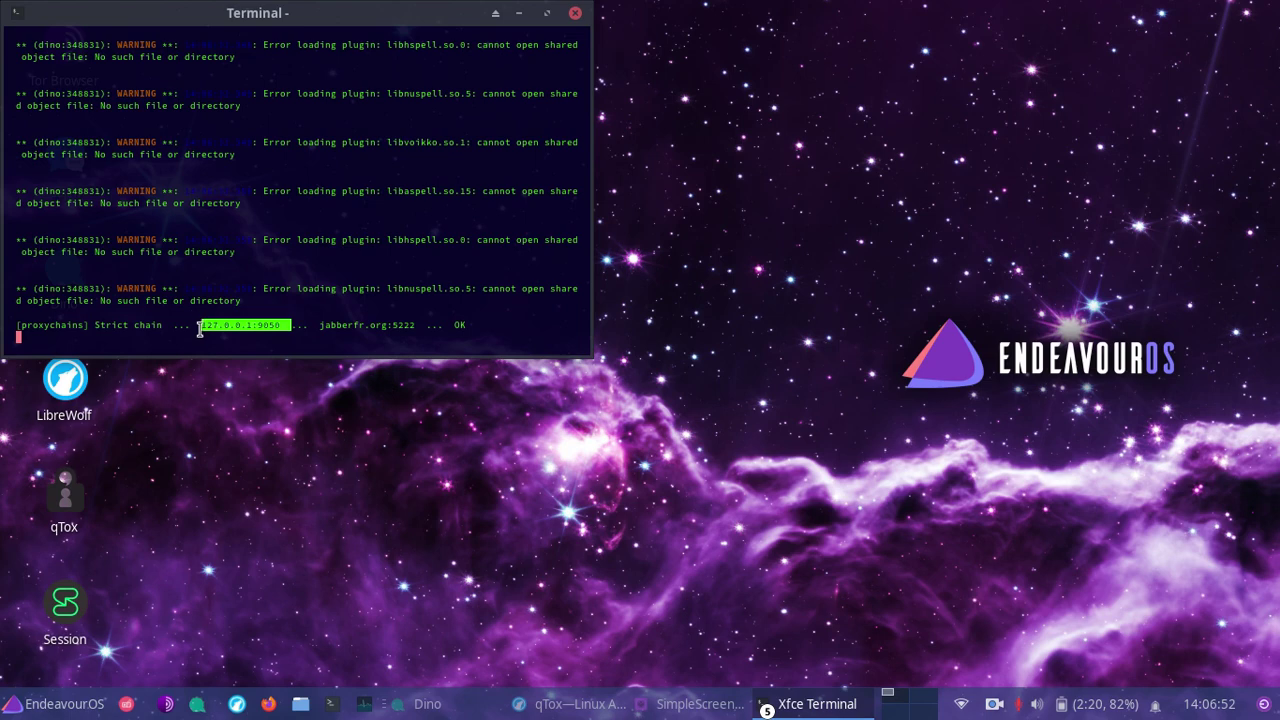
left_click(199, 326)
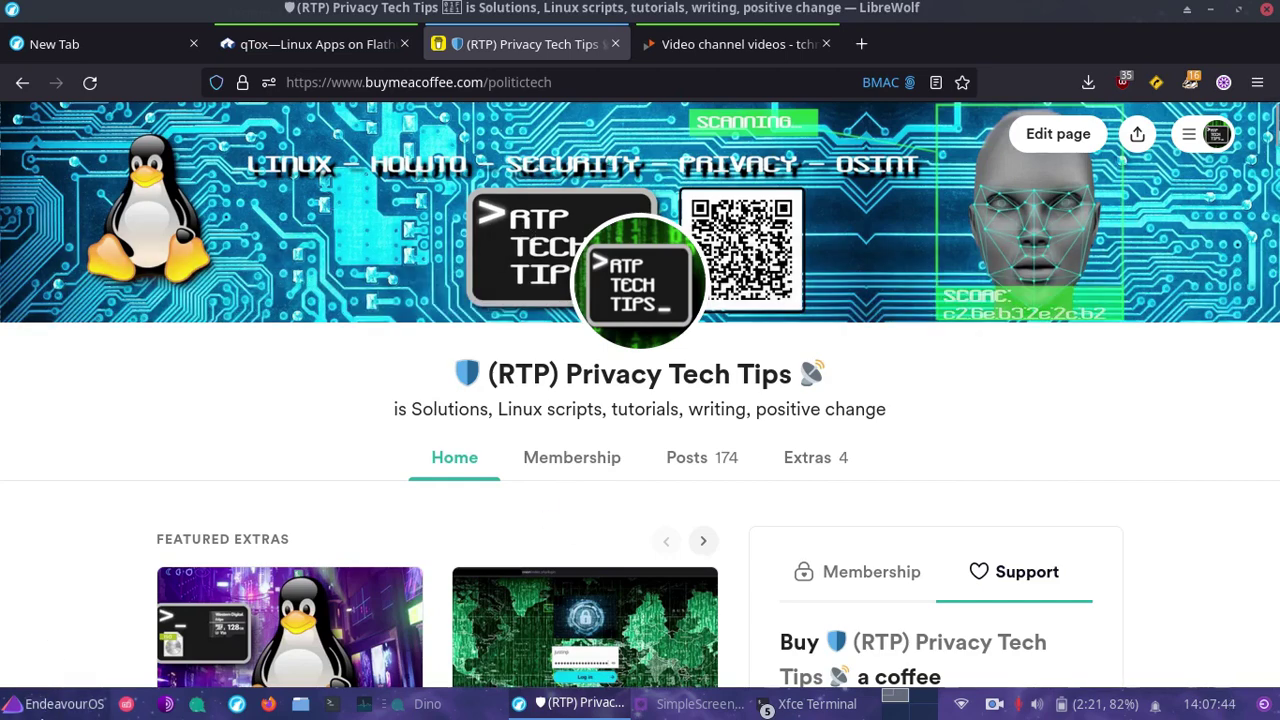
Step: Search 'flat' in the applications menu and start Flatseal
left_click(80, 704)
type("flat")
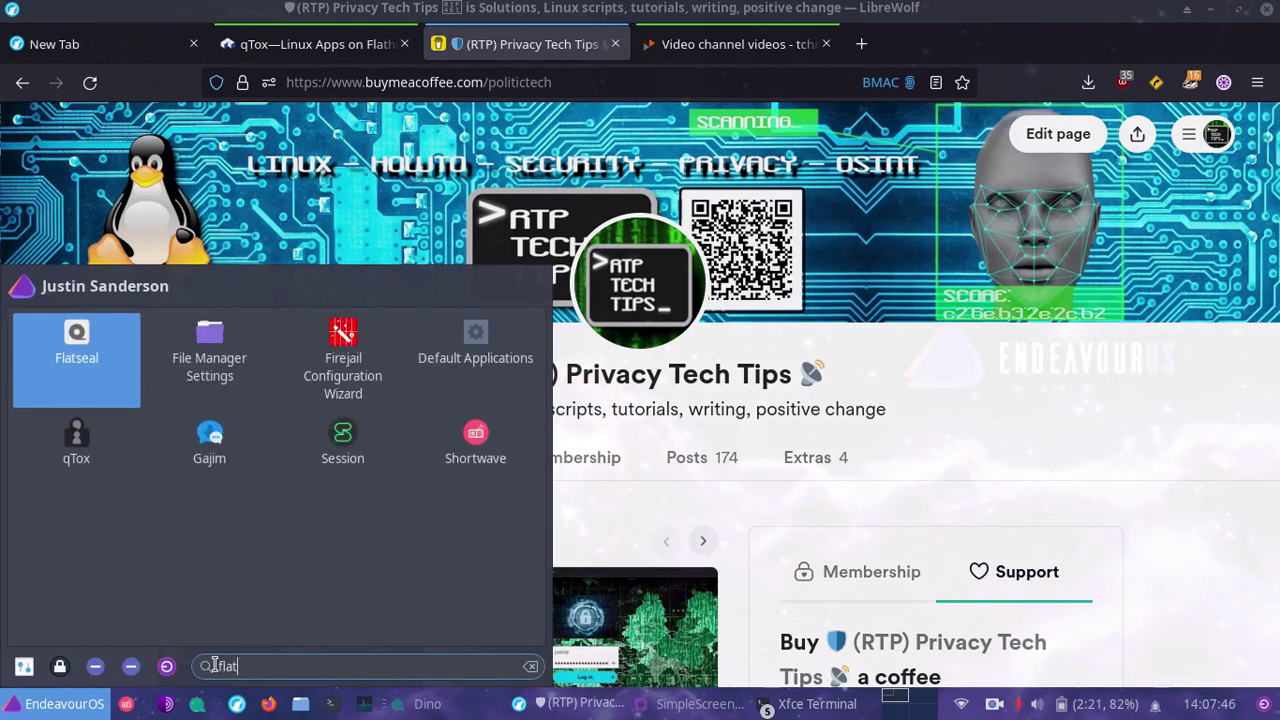
left_click(84, 350)
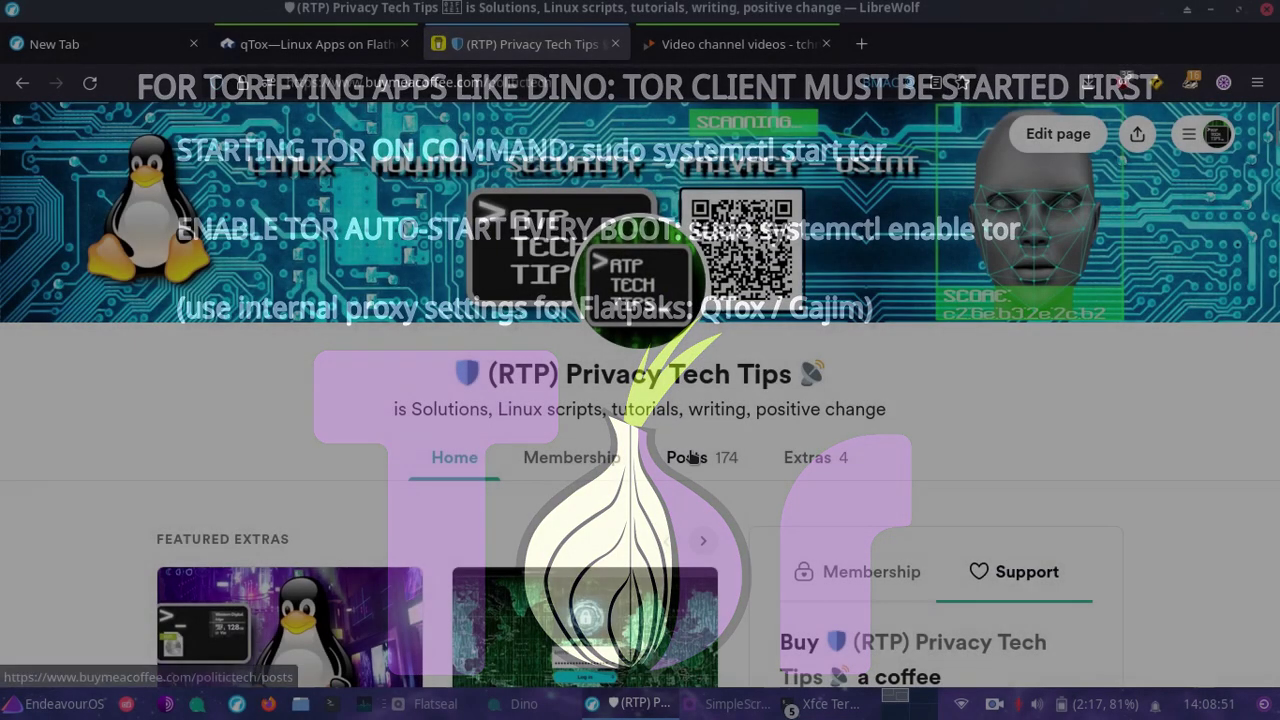
Step: Browse the (RTP) Privacy Tech Tips Posts page, then return to Flatseal's Gajim permissions
left_click(690, 457)
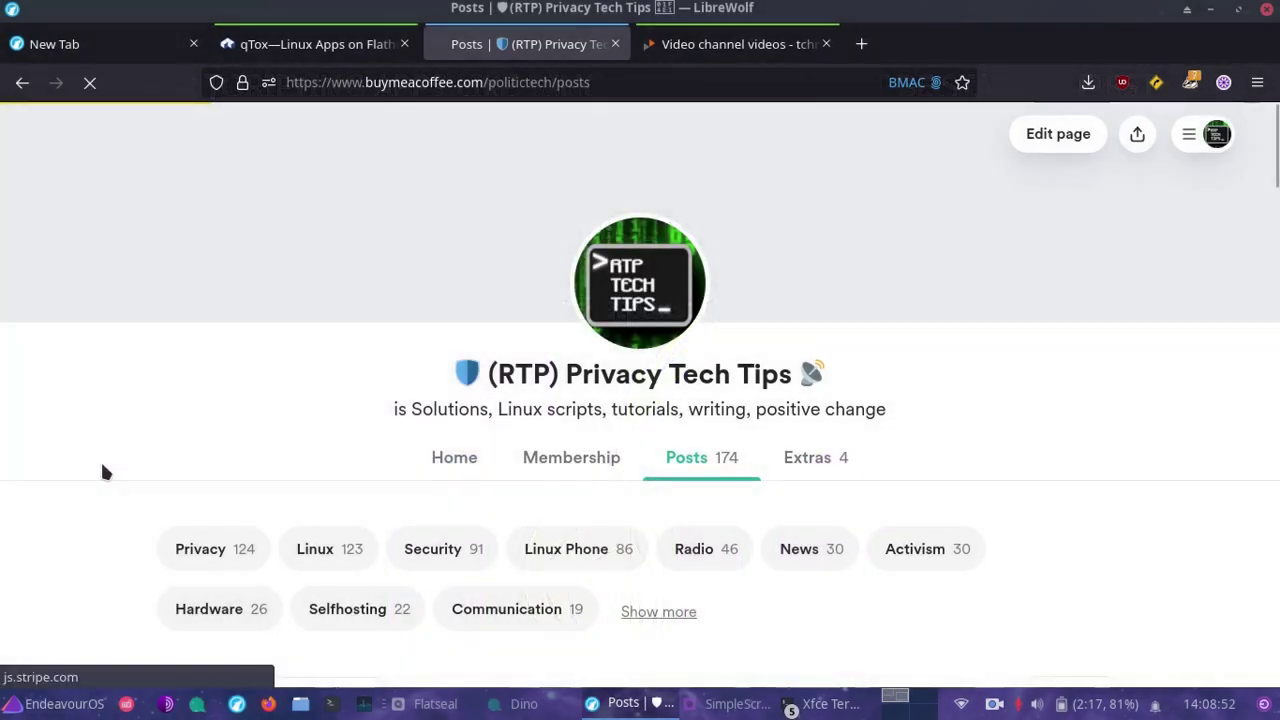
scroll(100, 459, "down", 3)
scroll(631, 429, "down", 5)
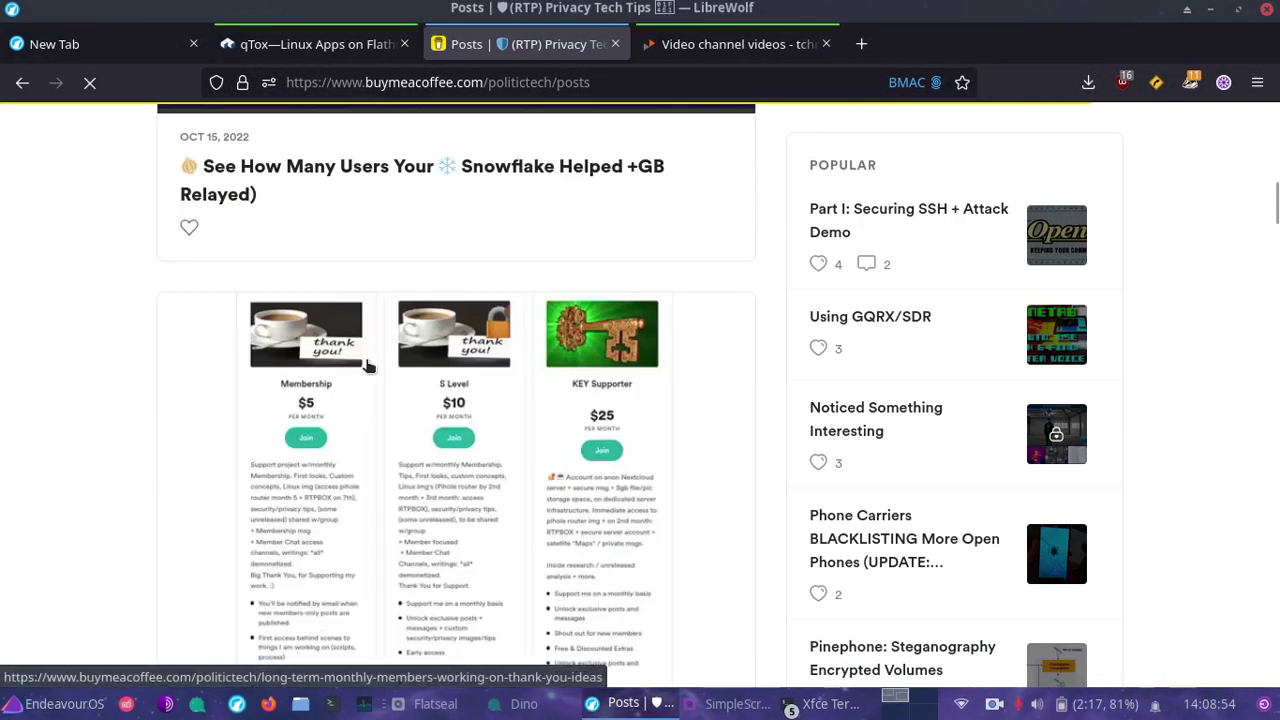
scroll(368, 366, "up", 3)
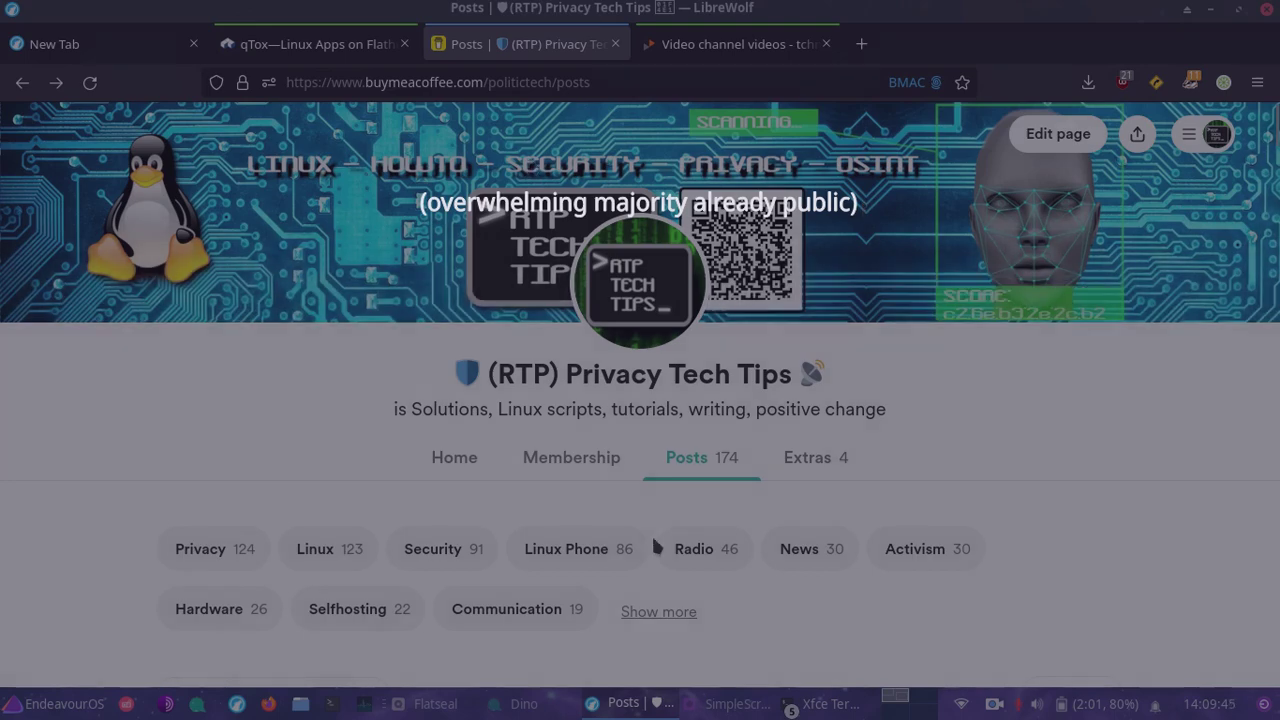
mouse_move(916, 196)
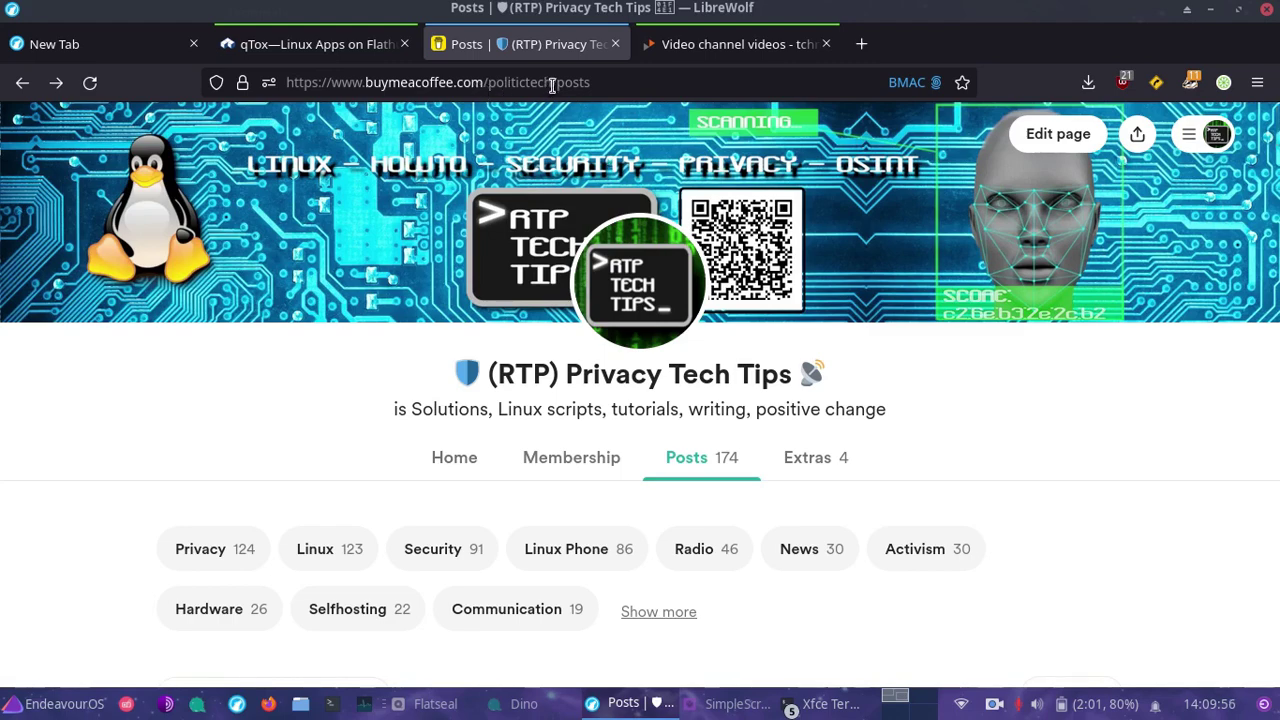
scroll(604, 268, "down", 3)
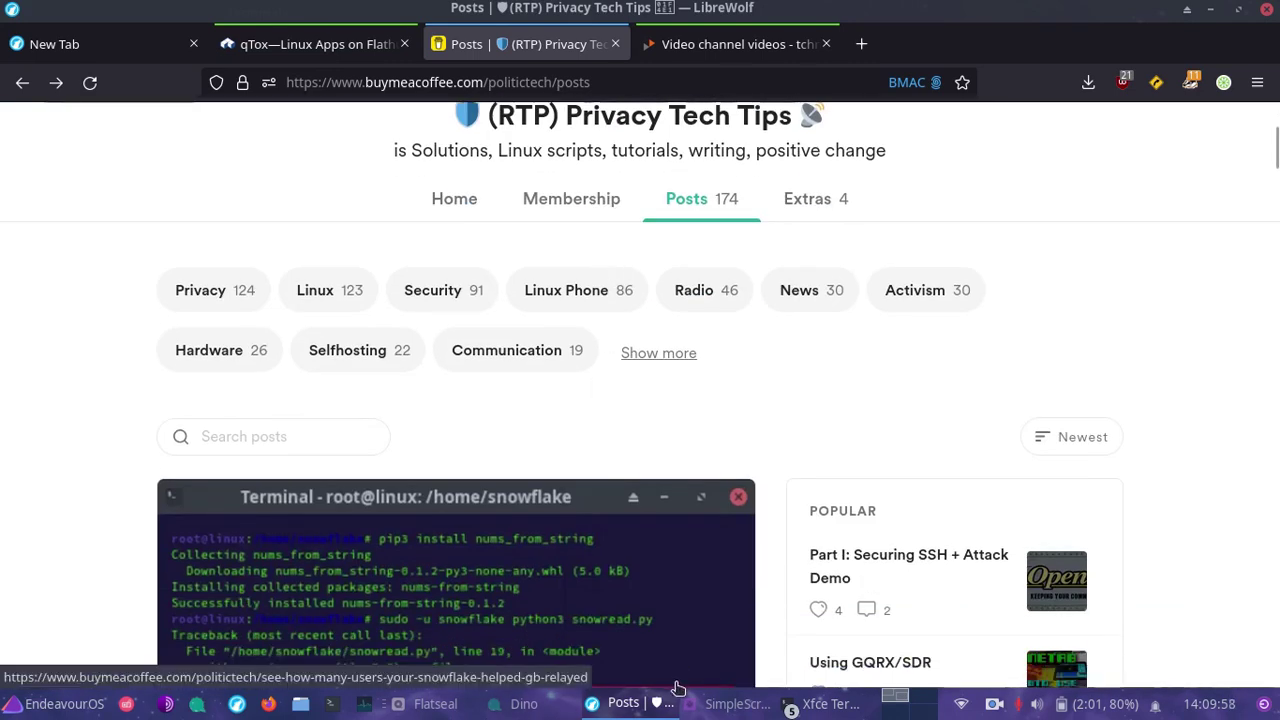
left_click(432, 704)
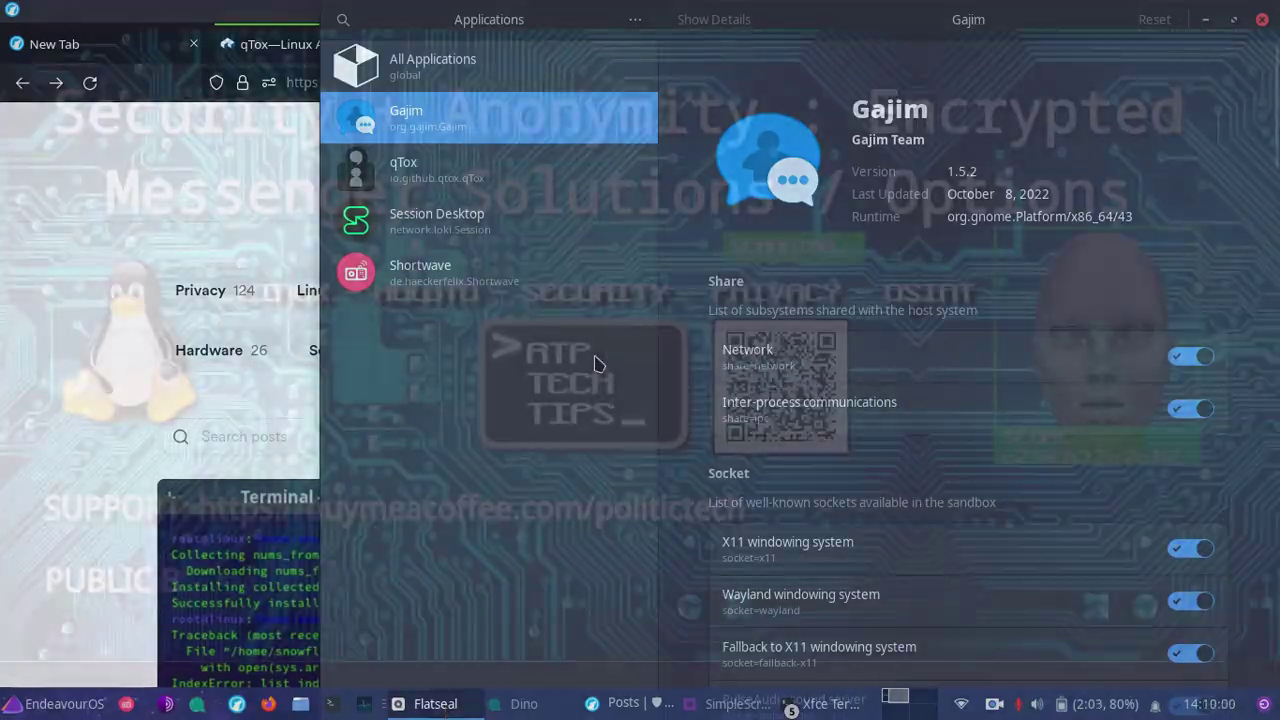